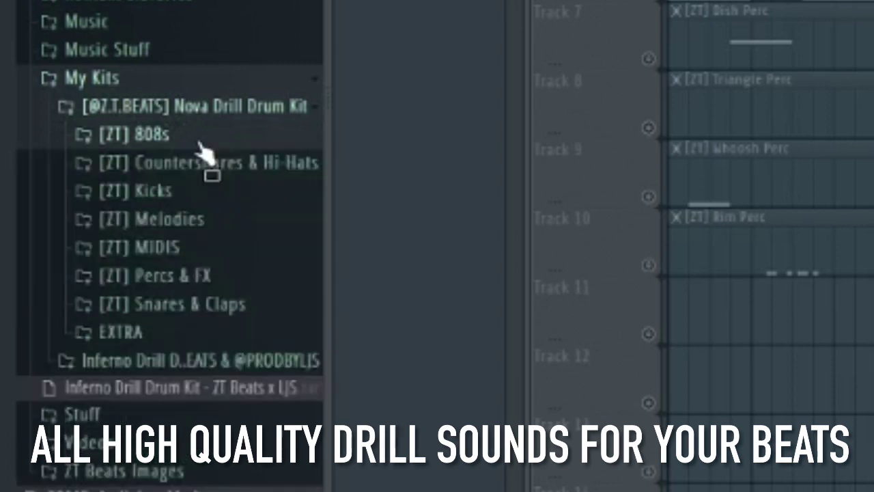
# Look over the sound category folders inside the Nova Drill Drum Kit in the browser
pyautogui.click(203, 171)
pyautogui.click(204, 172)
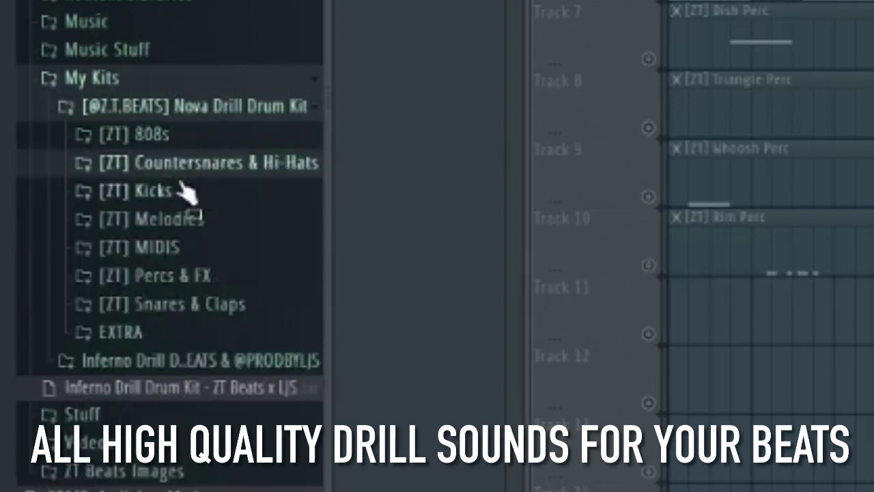
pyautogui.click(176, 192)
pyautogui.click(172, 195)
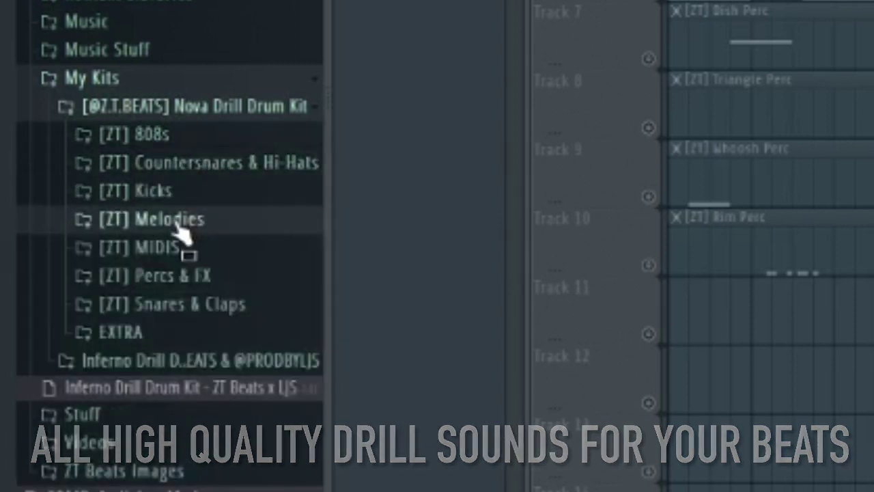
pyautogui.click(175, 219)
pyautogui.click(179, 223)
pyautogui.click(72, 334)
pyautogui.click(72, 334)
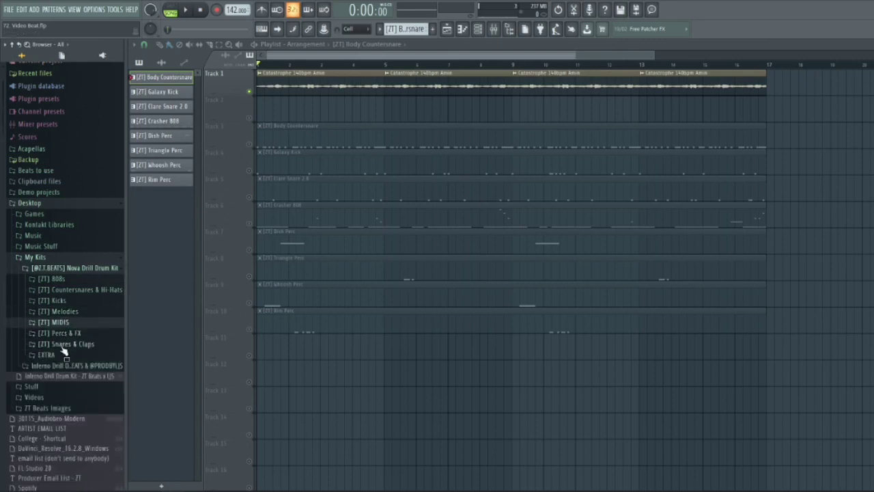
pyautogui.click(70, 345)
pyautogui.click(70, 346)
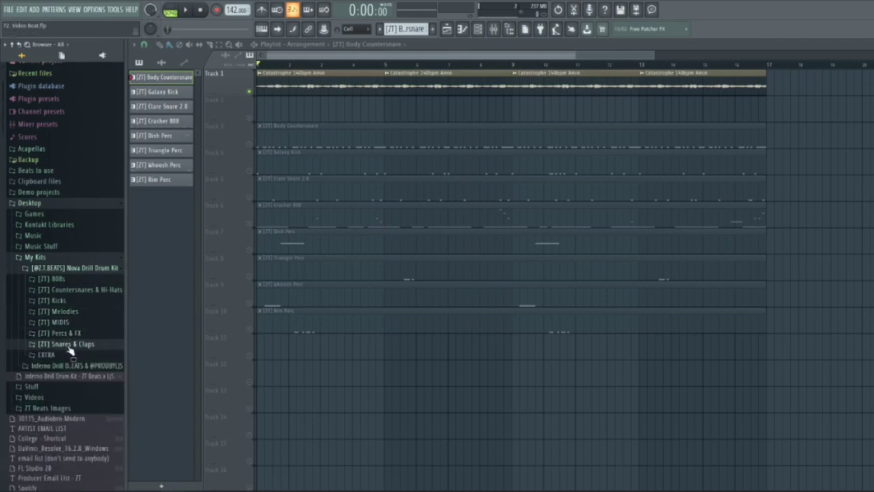
pyautogui.click(76, 268)
pyautogui.click(77, 269)
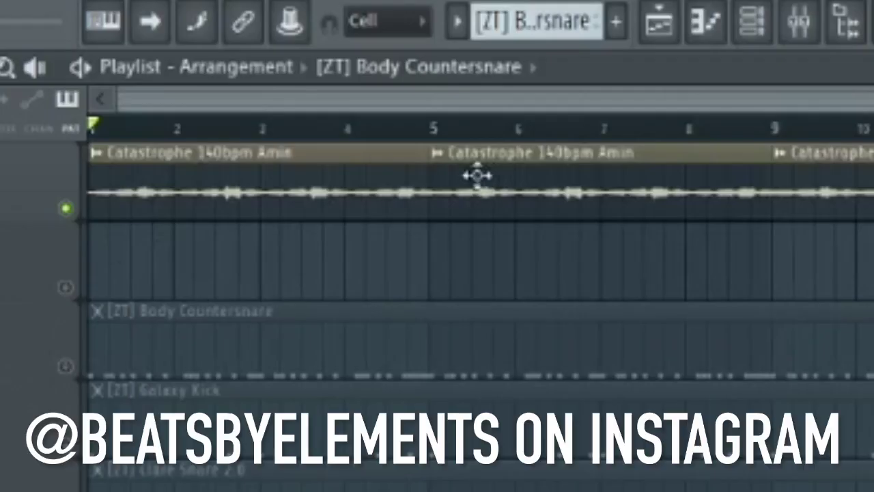
# Play the Catastrophe 140bpm Amin melody on Track 1 from the start of the arrangement and stop playback
pyautogui.scroll(1, 184, 183)
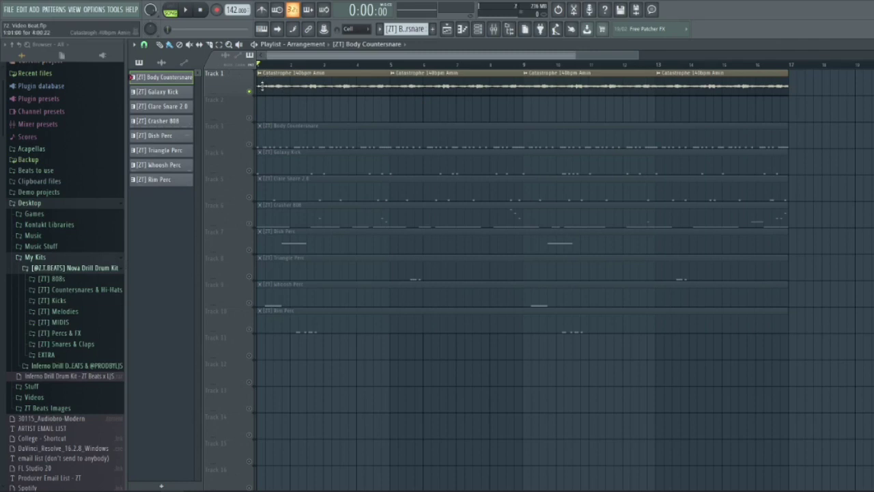
pyautogui.press('space')
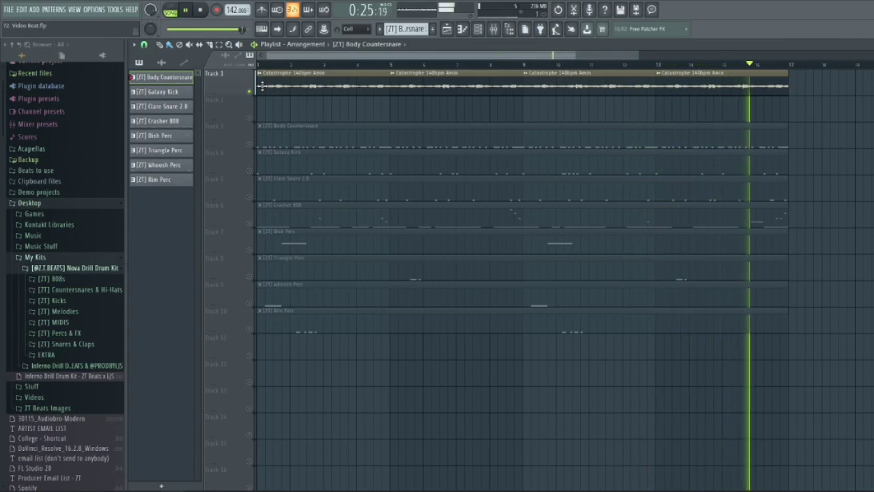
pyautogui.press('space')
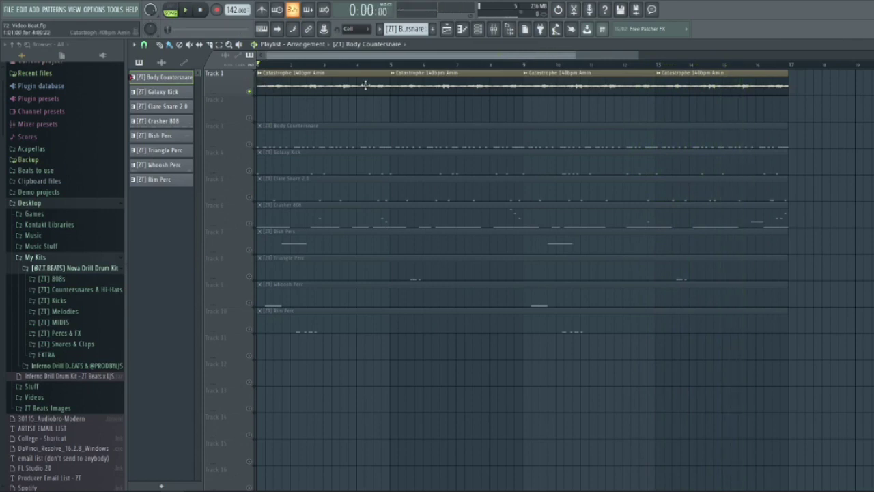
# Unmute the Body Countersnare track and open its pattern in the piano roll to examine the note placement
pyautogui.click(250, 145)
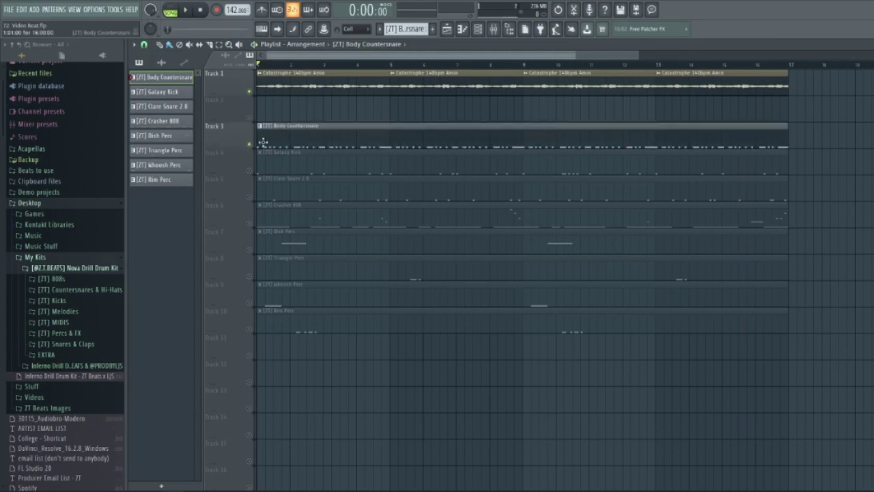
pyautogui.doubleClick(285, 140)
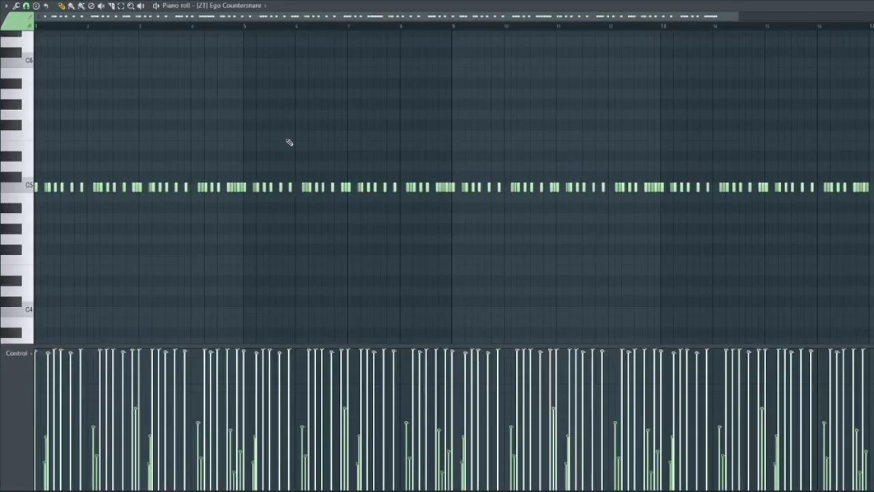
pyautogui.scroll(-2, 277, 255)
pyautogui.scroll(2, 89, 217)
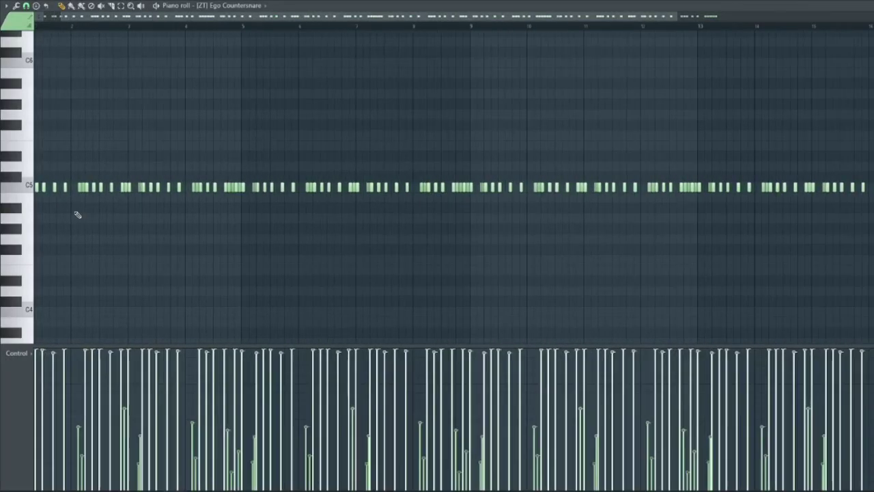
pyautogui.scroll(2, 76, 212)
pyautogui.scroll(2, 66, 232)
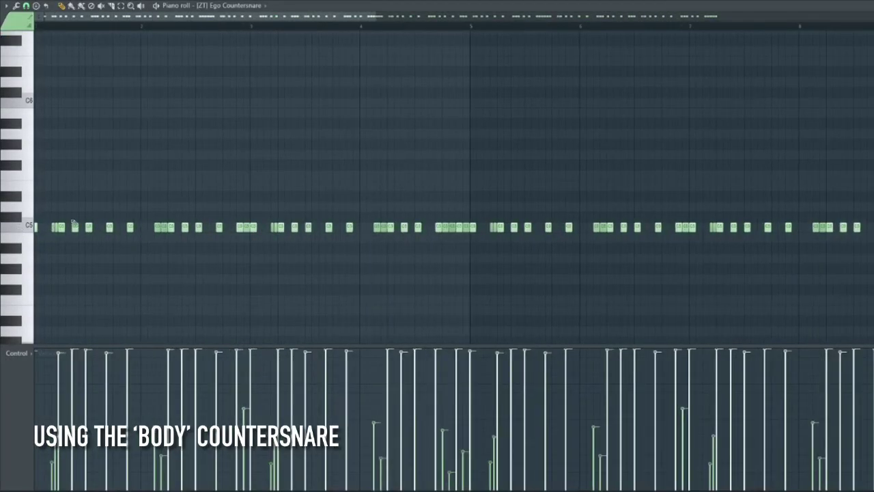
pyautogui.moveTo(75, 224); pyautogui.dragTo(205, 229)
pyautogui.scroll(-3, 261, 236)
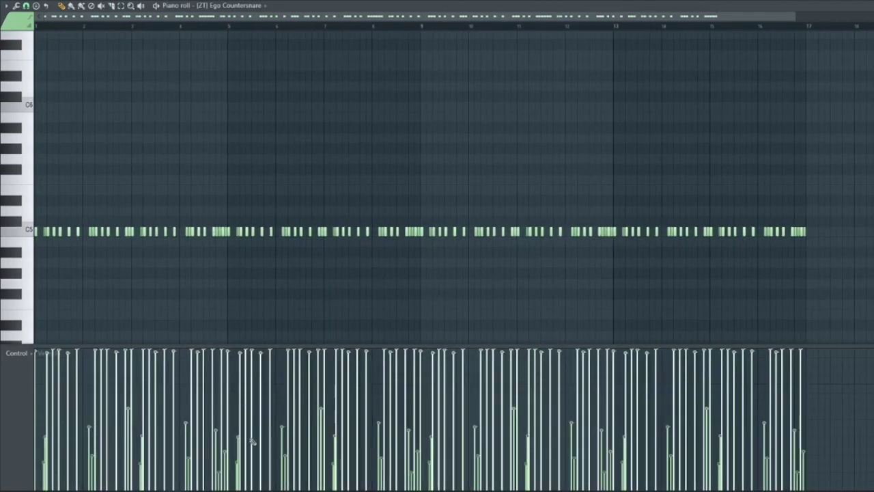
# Display the countersnare notes' panning in the control lane and return the lane to note velocity
pyautogui.click(34, 351)
pyautogui.click(28, 366)
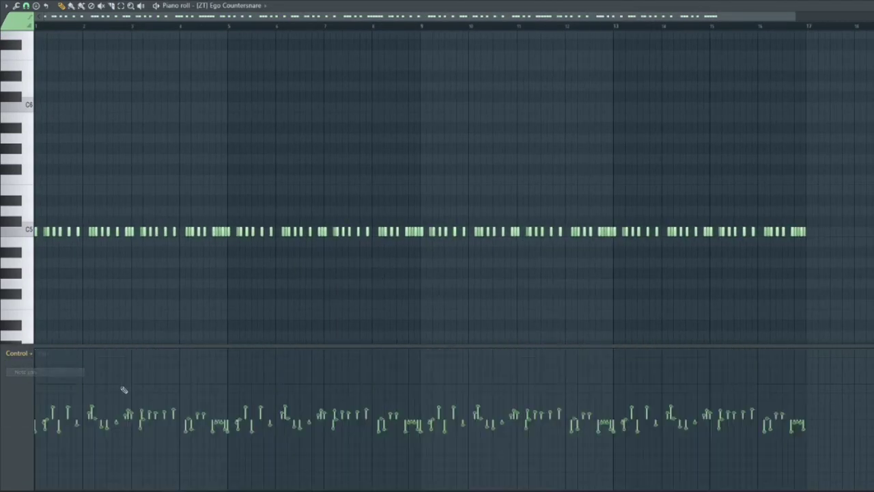
pyautogui.click(31, 355)
pyautogui.click(34, 375)
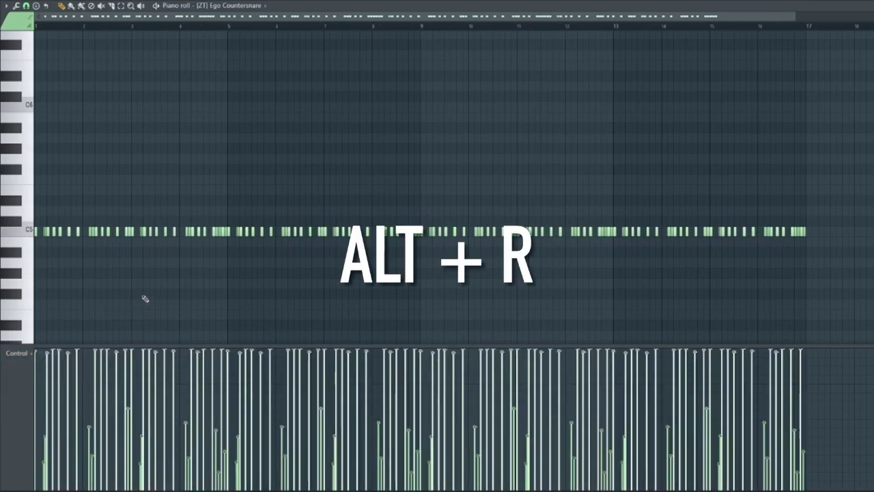
# Open the piano roll randomizer for the countersnare notes to review its pan and velocity levels
pyautogui.hotkey('alt', 'r')
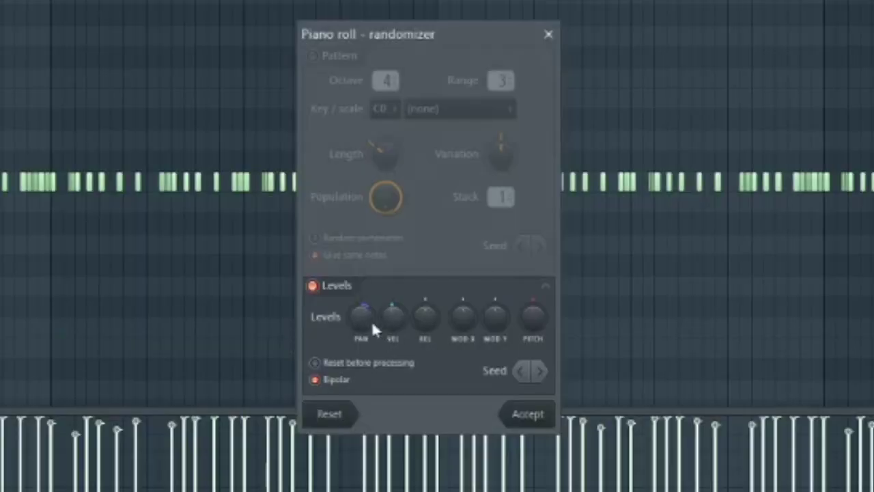
pyautogui.moveTo(362, 318); pyautogui.dragTo(392, 301)
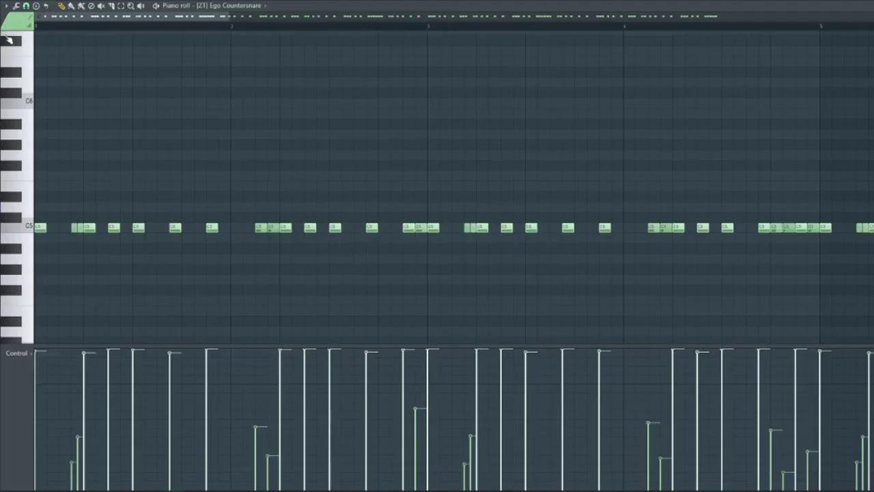
# Play the countersnare pattern in the piano roll to hear its rhythm
pyautogui.scroll(-3, 163, 119)
pyautogui.press('space')
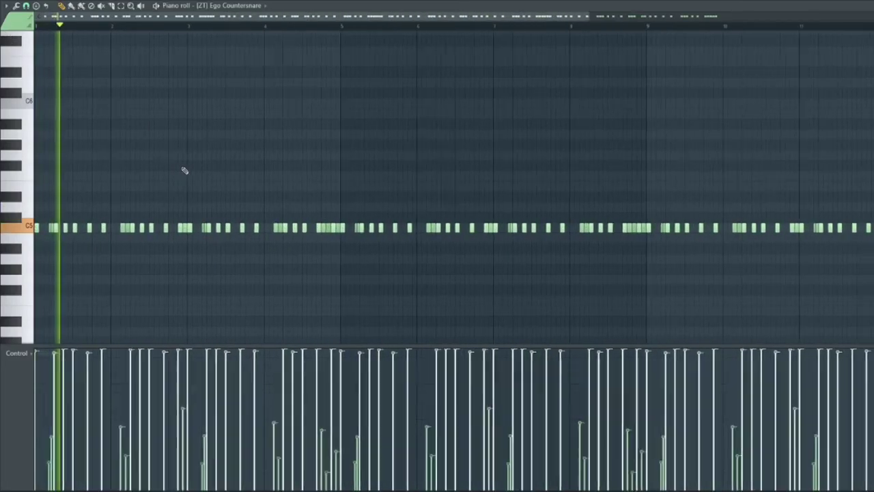
pyautogui.scroll(-1, 183, 172)
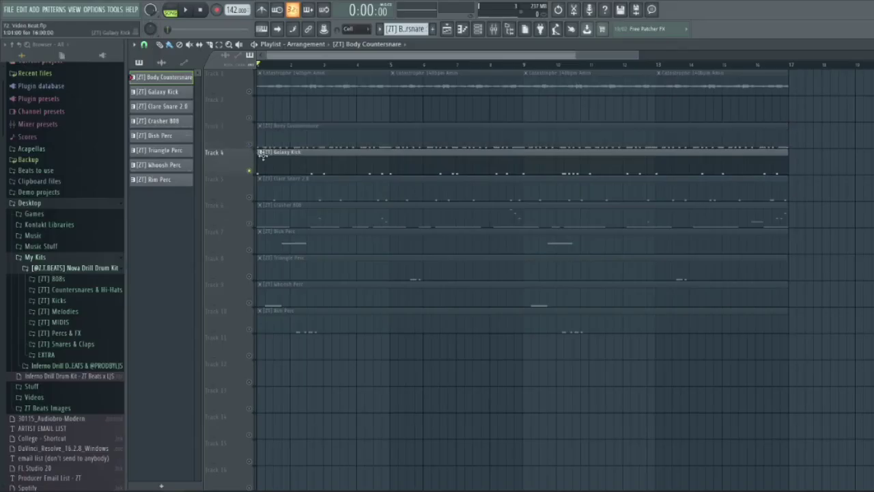
# Open the Galaxy Kick pattern in the piano roll and listen to it on its own
pyautogui.doubleClick(261, 153)
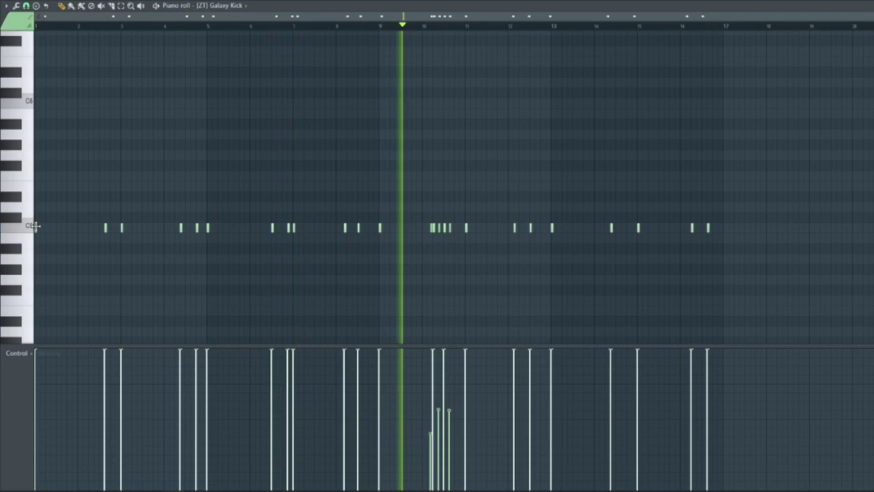
pyautogui.press('space')
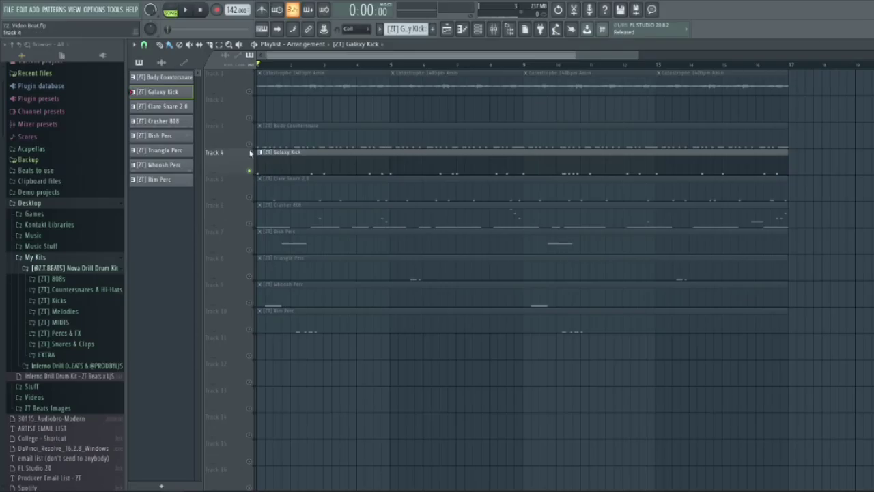
# Unmute the Body Countersnare and melody tracks and play them together with the Galaxy Kick
pyautogui.click(249, 144)
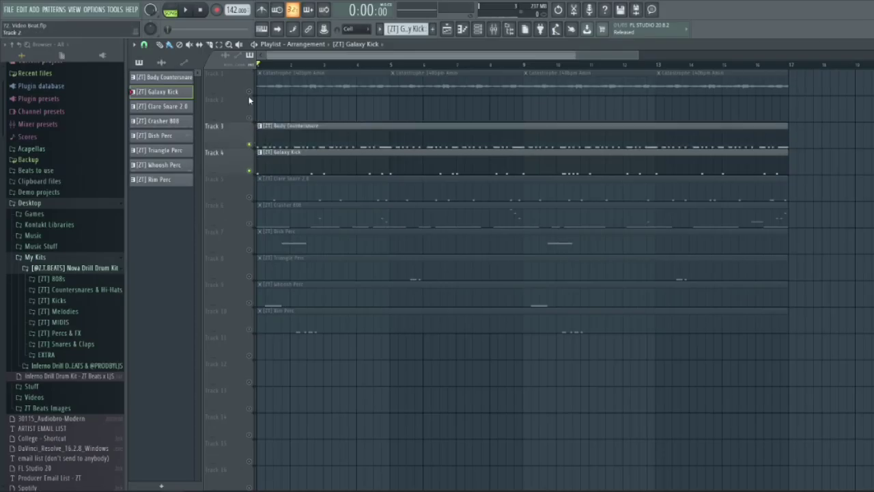
pyautogui.click(249, 91)
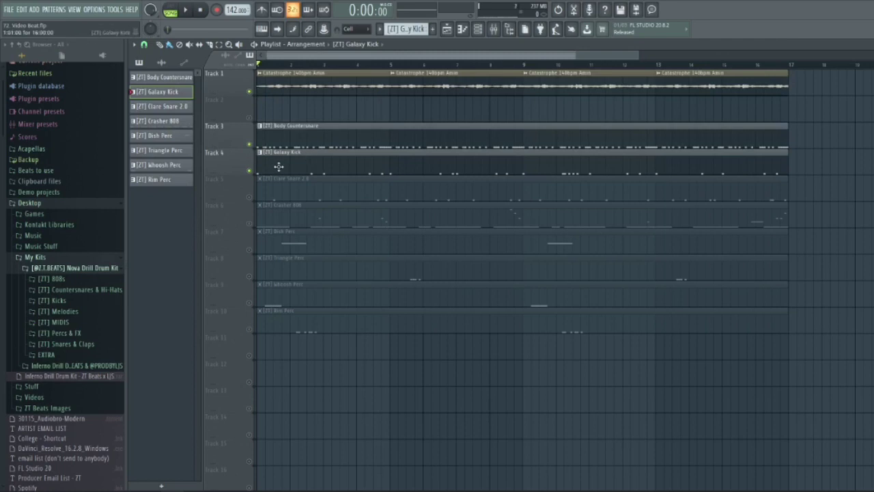
pyautogui.press('space')
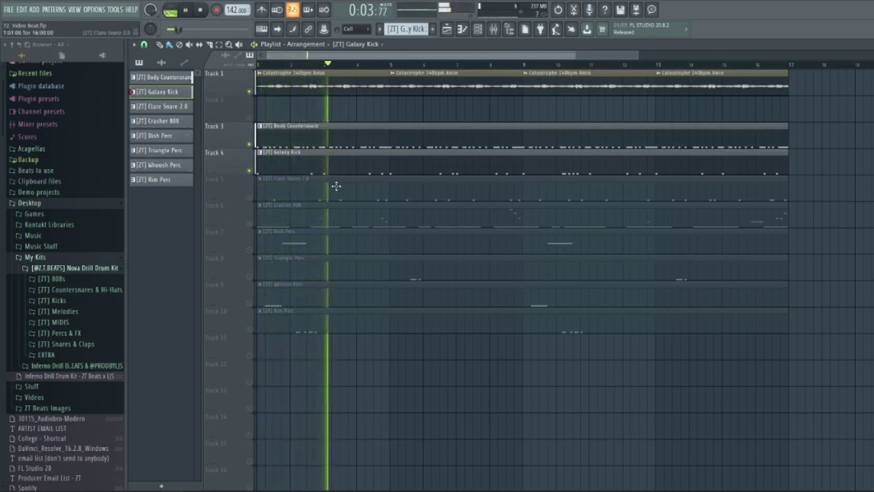
pyautogui.press('space')
# Solo the Clare Snare 2.0 track in the playlist
pyautogui.keyDown('ctrl'); pyautogui.click(249, 196); pyautogui.keyUp('ctrl')
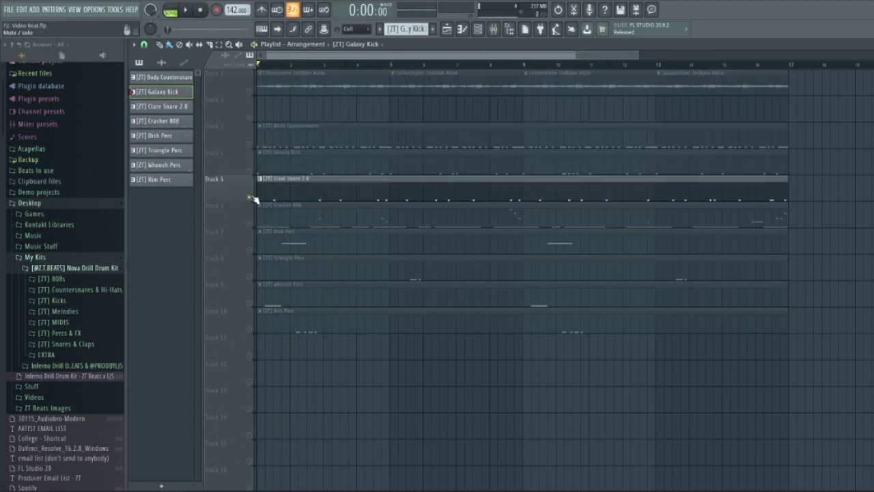
pyautogui.click(310, 196)
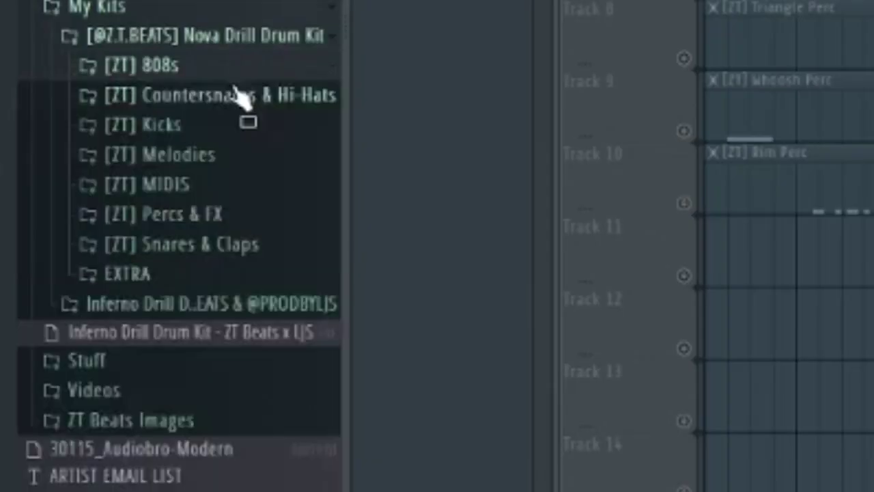
# Browse the kit's Countersnares & Hi-Hats folder and preview the Galaxy Kick sample in the Kicks folder
pyautogui.click(86, 290)
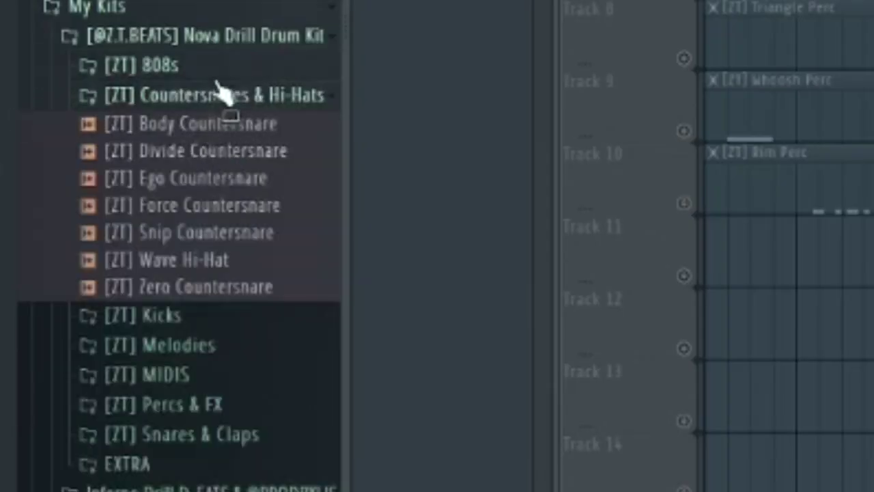
pyautogui.click(219, 72)
pyautogui.click(218, 73)
pyautogui.click(185, 130)
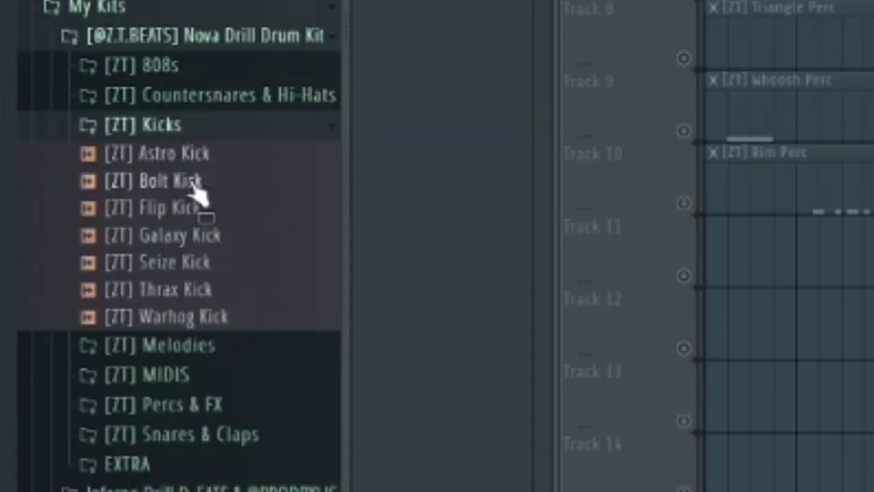
pyautogui.click(199, 237)
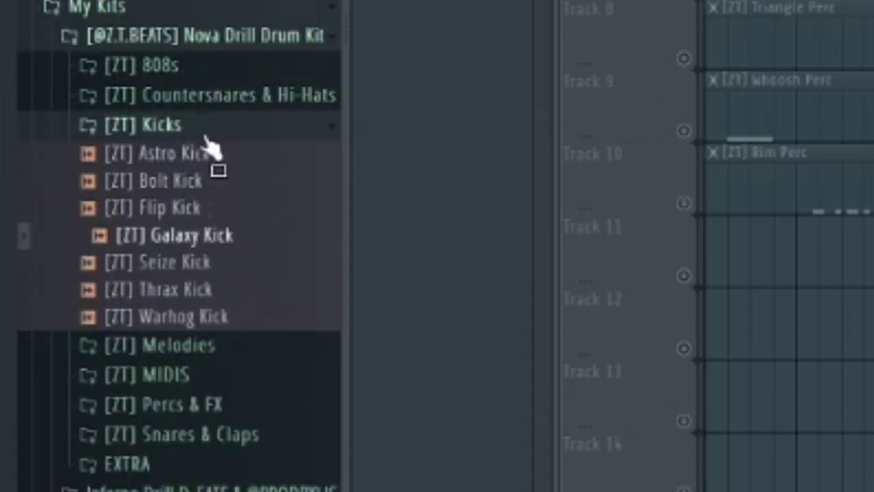
pyautogui.click(206, 132)
# Preview the Clare Snare 2.0 sample in the kit's Snares & Claps folder and collapse the folder
pyautogui.click(211, 240)
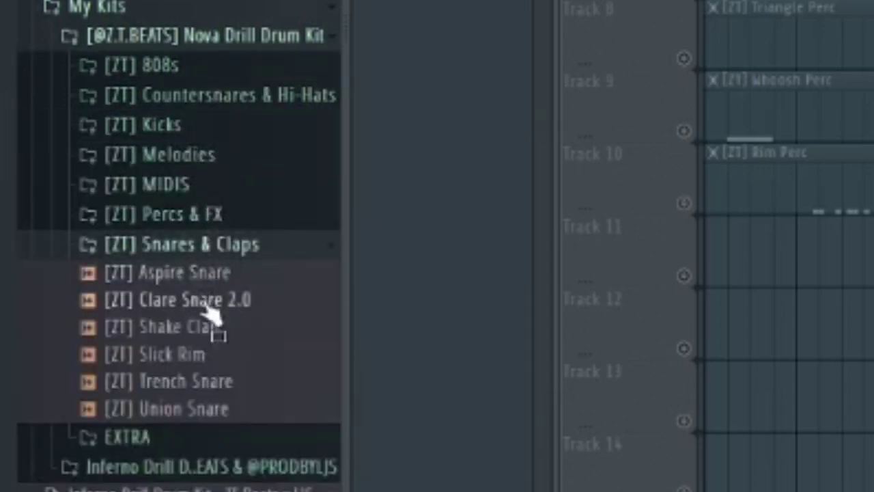
pyautogui.click(156, 308)
pyautogui.click(196, 248)
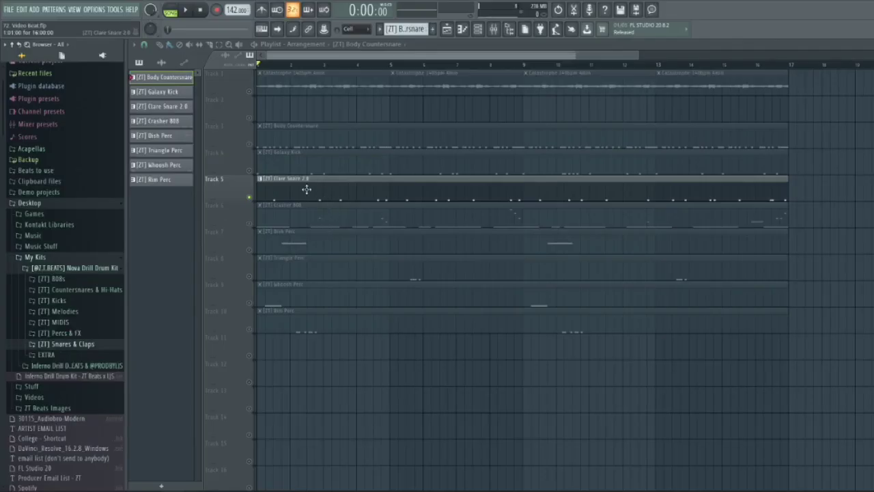
# Open the Clare Snare 2.0 pattern in the piano roll, listen to it, and close the piano roll
pyautogui.doubleClick(307, 189)
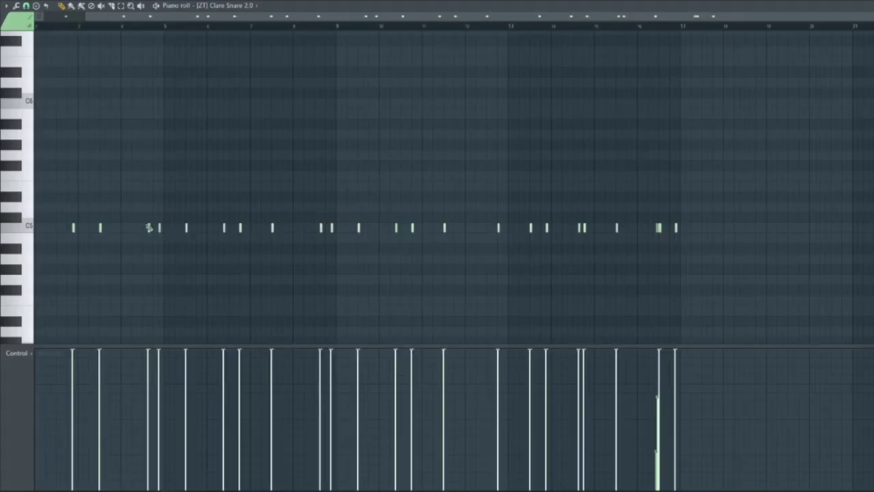
pyautogui.hscroll(-2, 136, 227)
pyautogui.press('space')
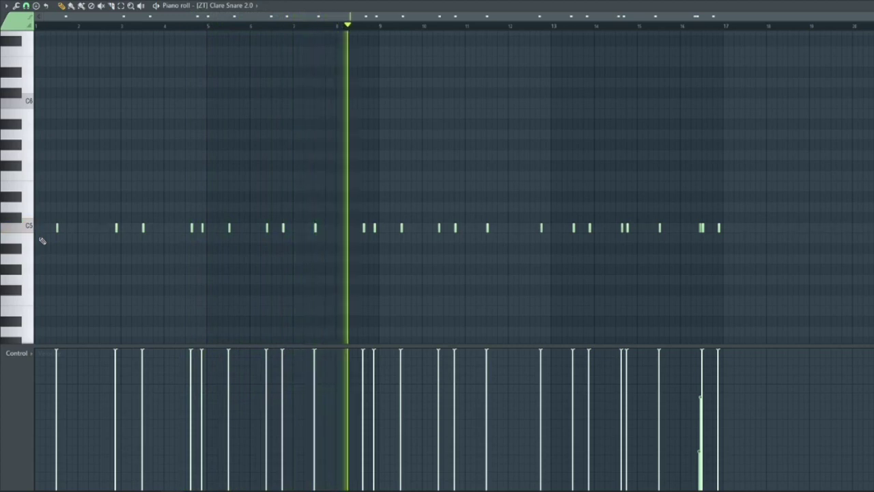
pyautogui.press('space')
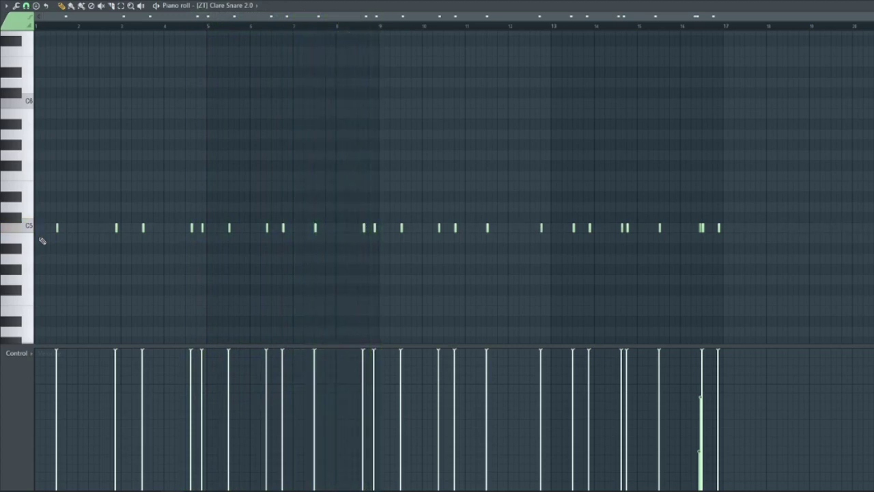
pyautogui.click(869, 6)
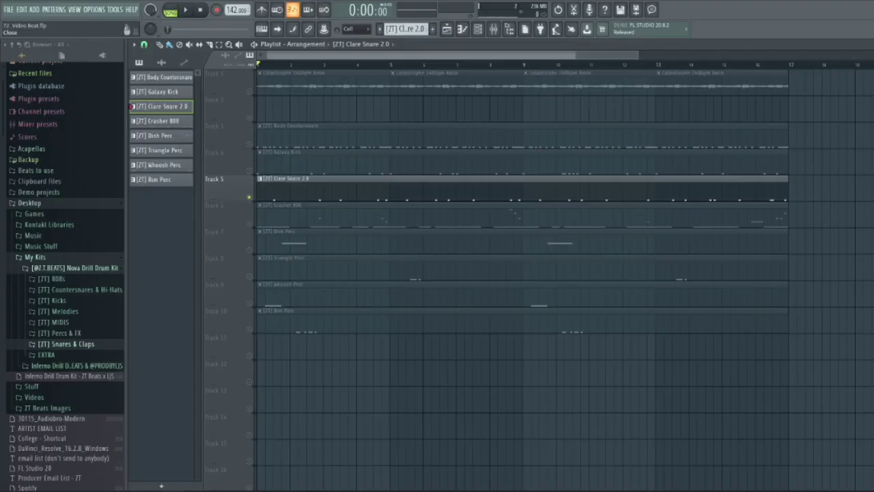
# Unmute the Galaxy Kick, Body Countersnare and melody tracks and play them together with the Clare Snare 2.0 track
pyautogui.click(248, 171)
pyautogui.click(249, 144)
pyautogui.click(248, 91)
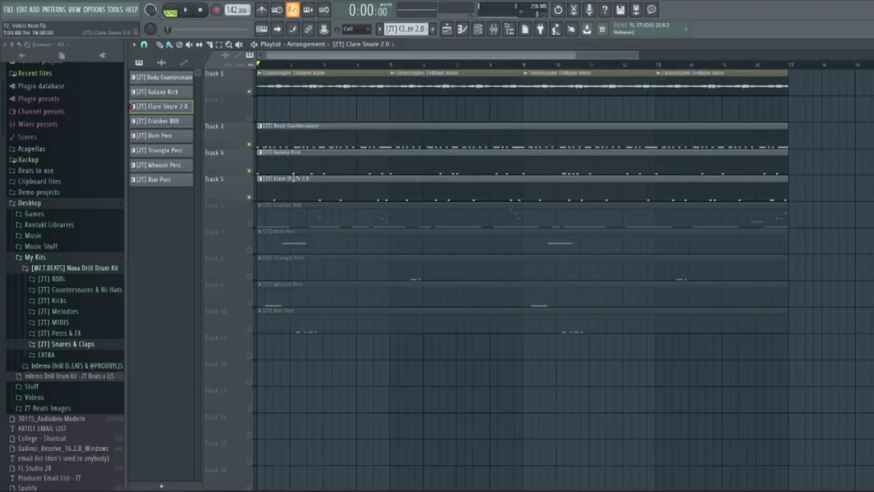
pyautogui.scroll(-2, 426, 221)
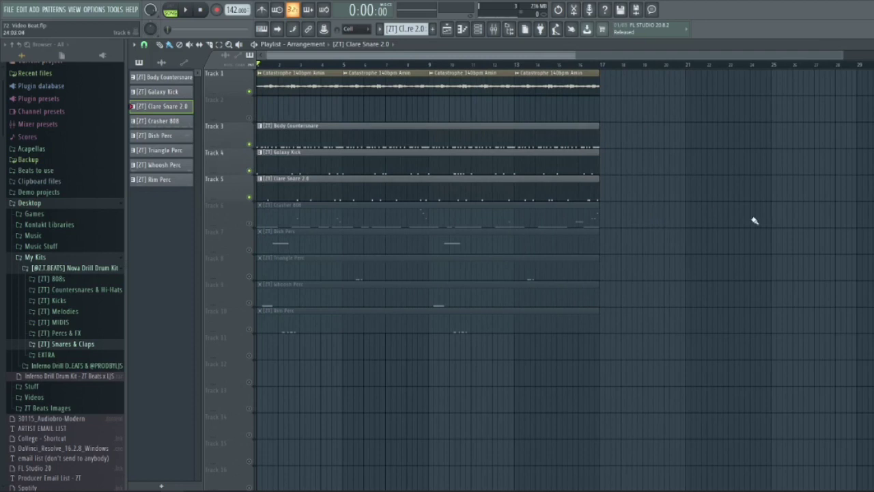
pyautogui.press('space')
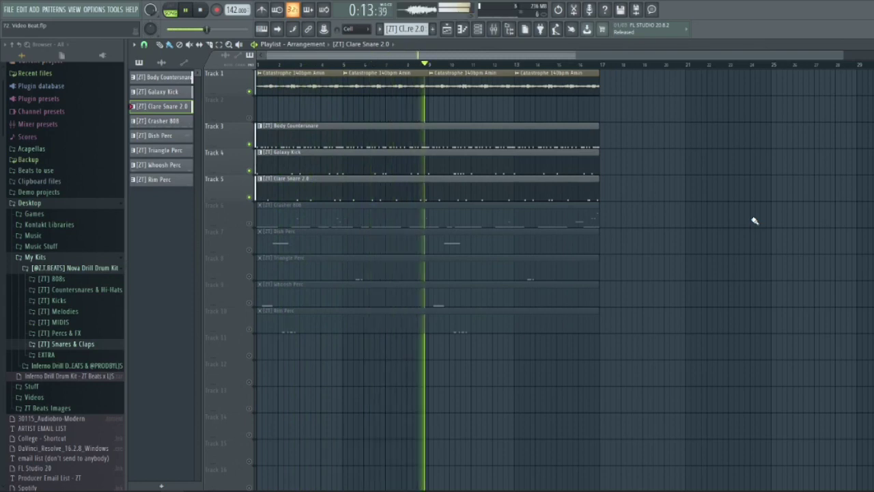
pyautogui.press('space')
pyautogui.press('space')
pyautogui.press('space')
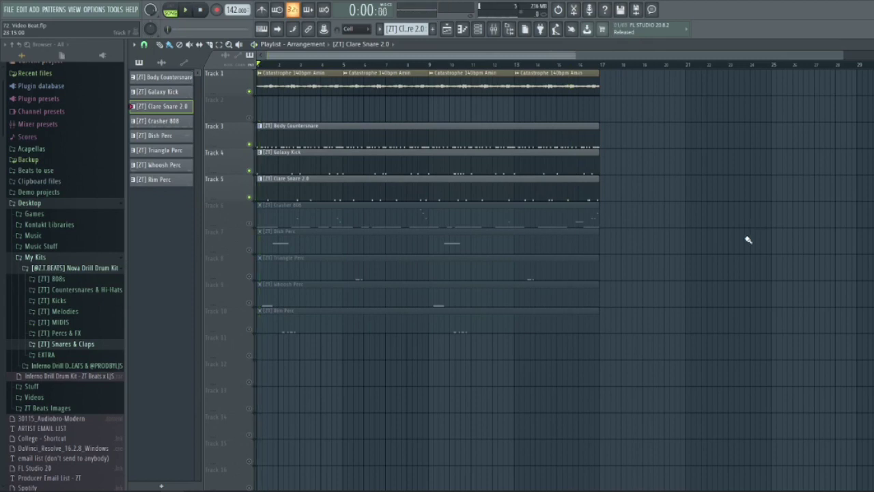
# Open the 808 track's pattern in the piano roll and examine its notes in the first bars
pyautogui.click(249, 224)
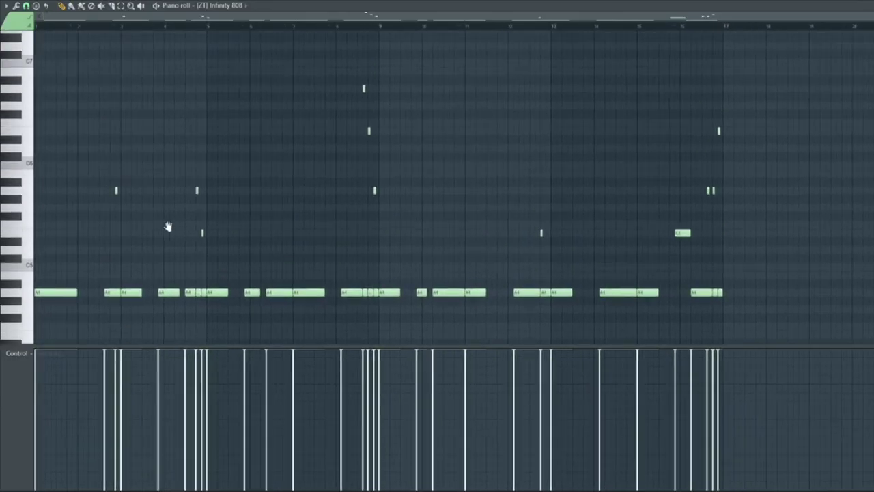
pyautogui.scroll(-1, 205, 217)
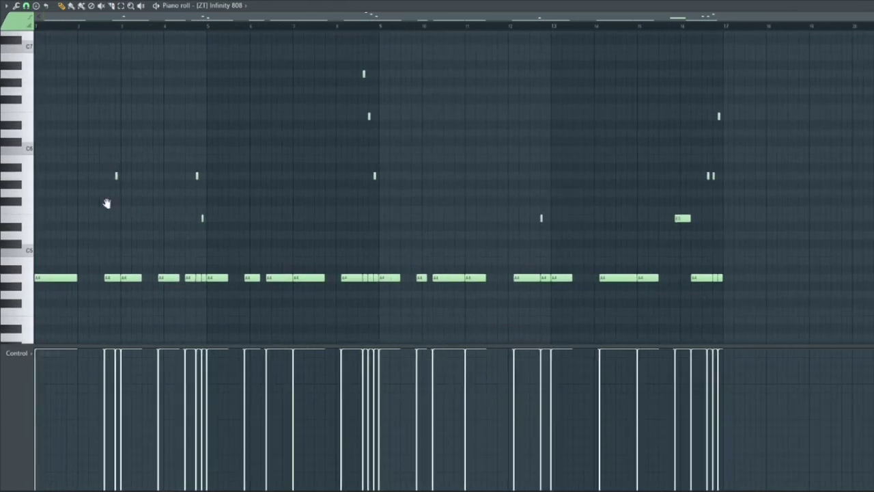
pyautogui.scroll(5, 75, 198)
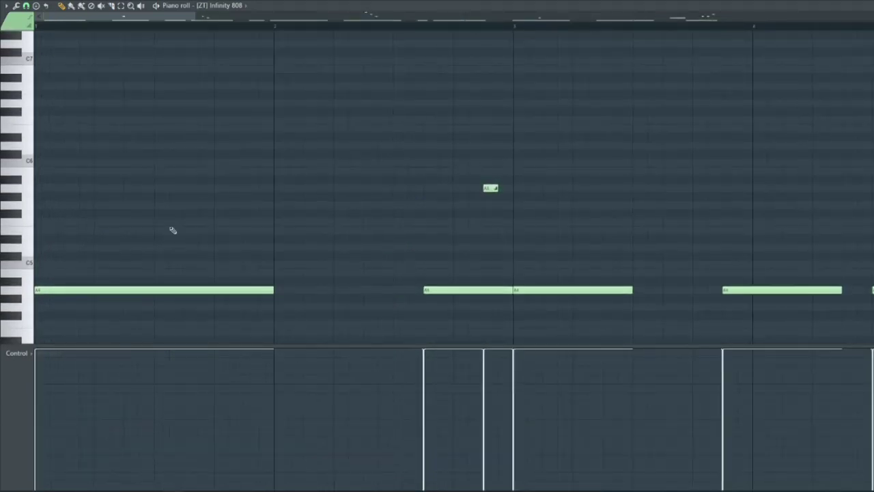
pyautogui.scroll(-3, 173, 230)
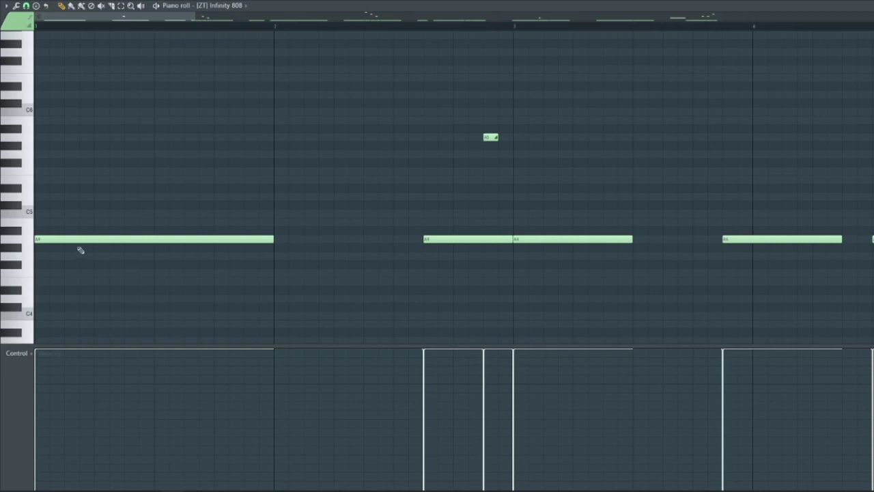
pyautogui.scroll(3, 482, 170)
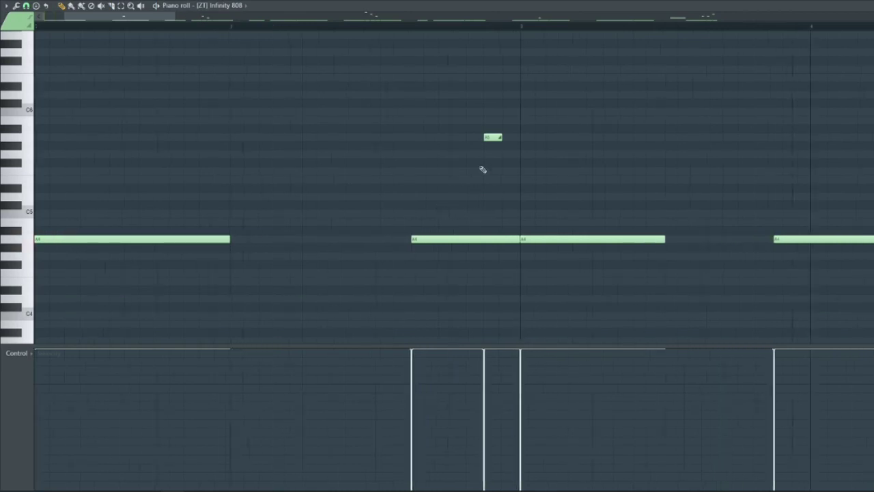
# Replace the A5 note just before bar 3 with a new one-step note and make it a slide note in its properties
pyautogui.rightClick(501, 137)
pyautogui.scroll(-3, 493, 151)
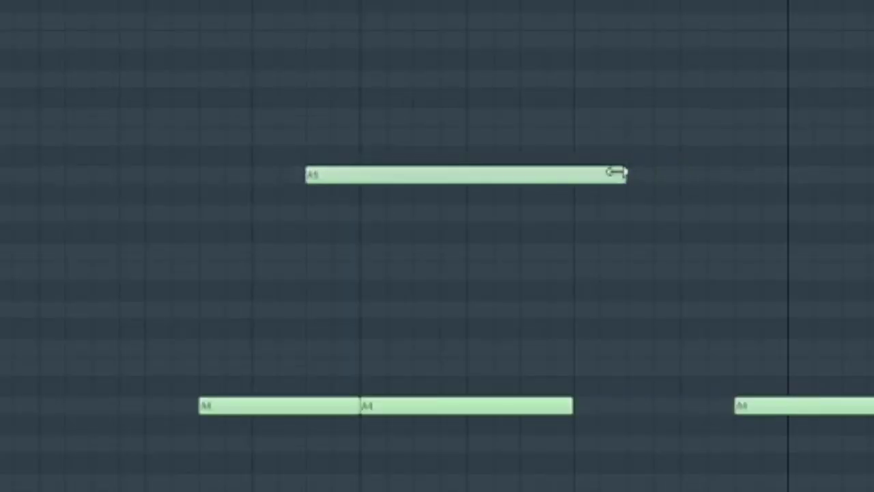
pyautogui.moveTo(617, 172); pyautogui.dragTo(321, 176)
pyautogui.scroll(1, 316, 179)
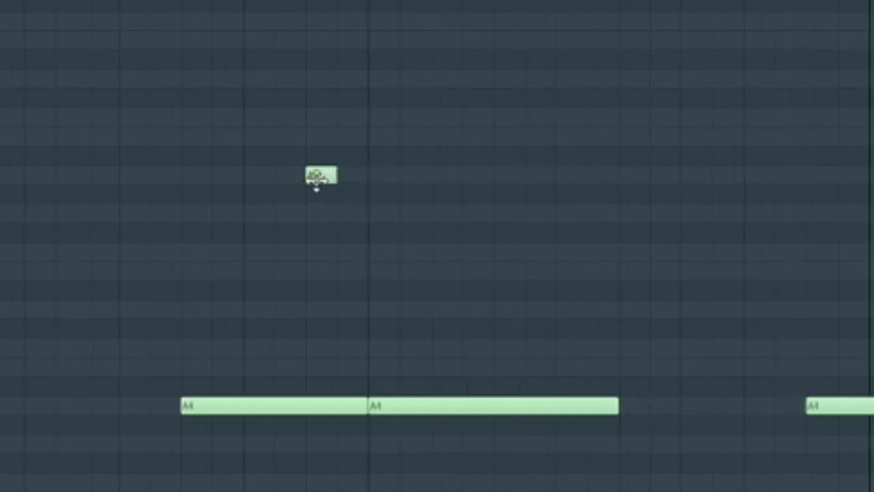
pyautogui.moveTo(458, 427); pyautogui.dragTo(548, 204)
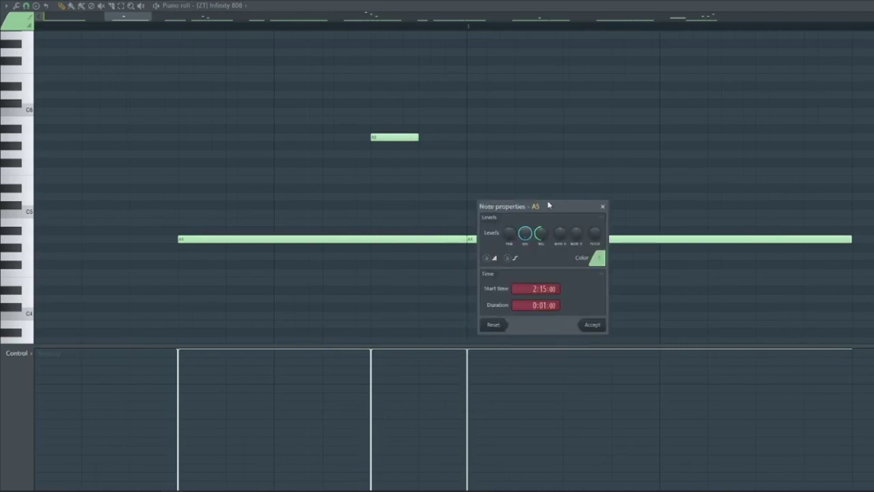
pyautogui.click(506, 257)
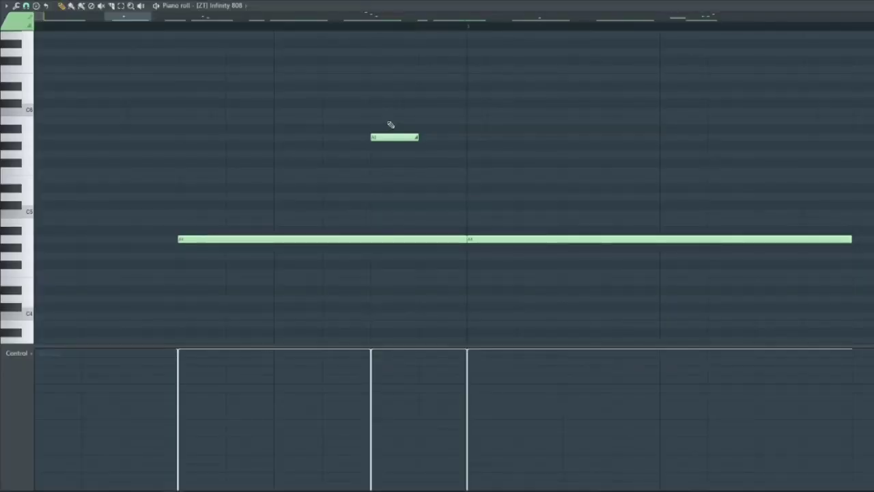
# Play the 808 passage leading into bar 3 to hear the A5 slide note
pyautogui.scroll(-4, 391, 125)
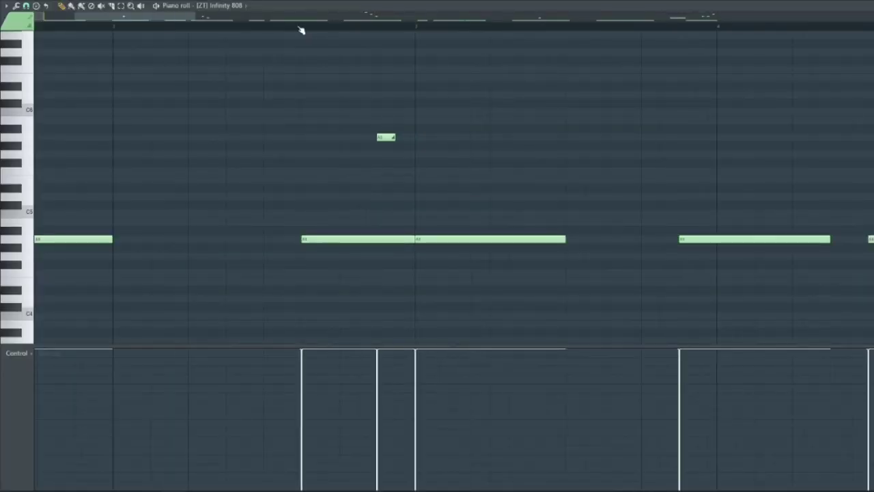
pyautogui.press('space')
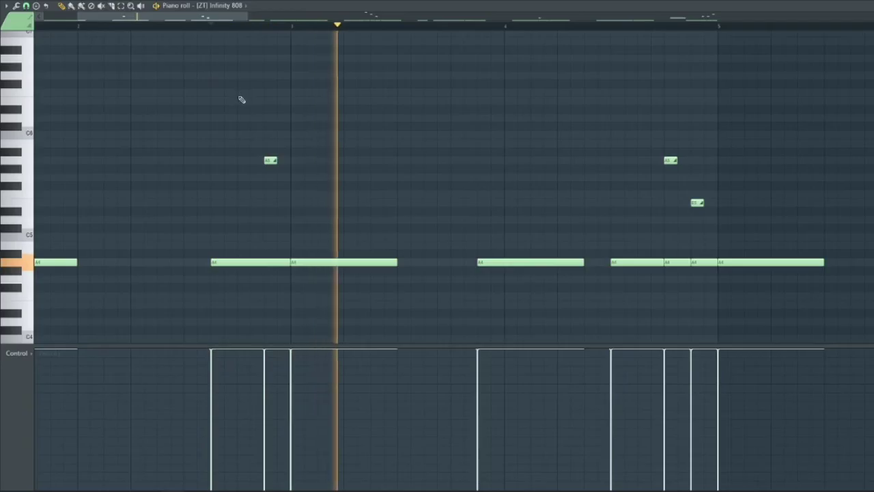
pyautogui.press('space')
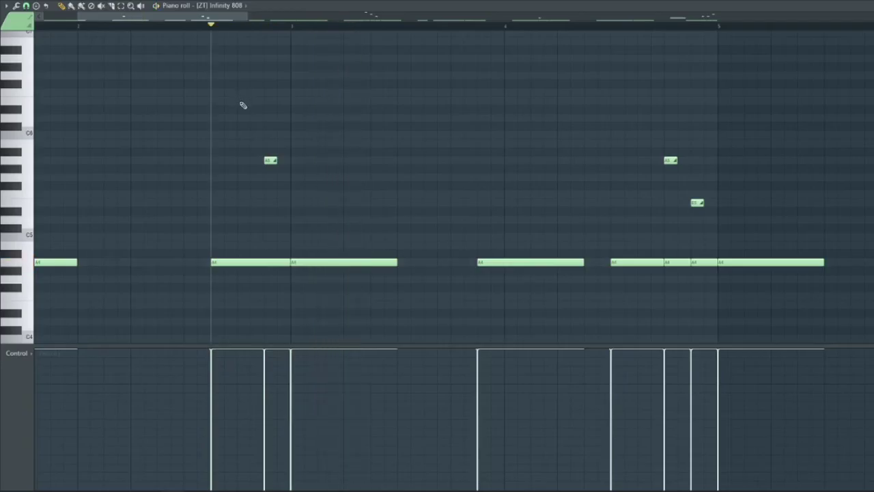
pyautogui.press('space')
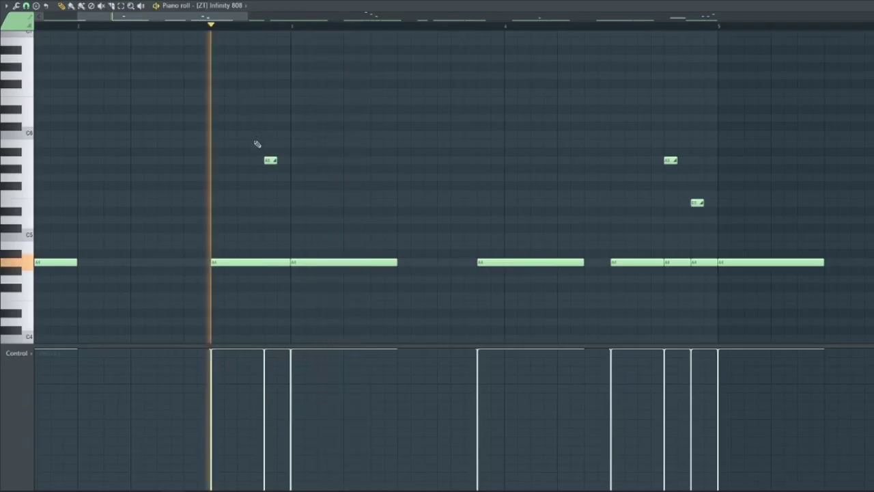
# Play the 808 passage around bar 3 with the A5 note's slide turned off for comparison
pyautogui.scroll(2, 267, 156)
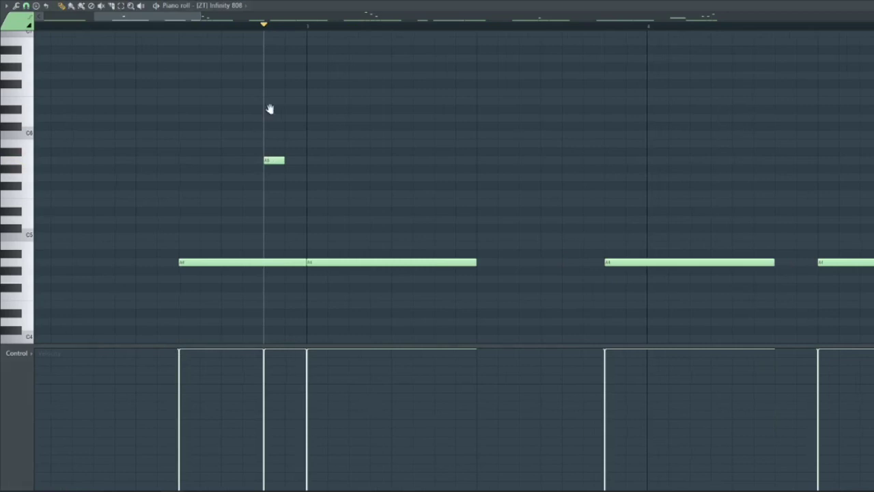
pyautogui.press('space')
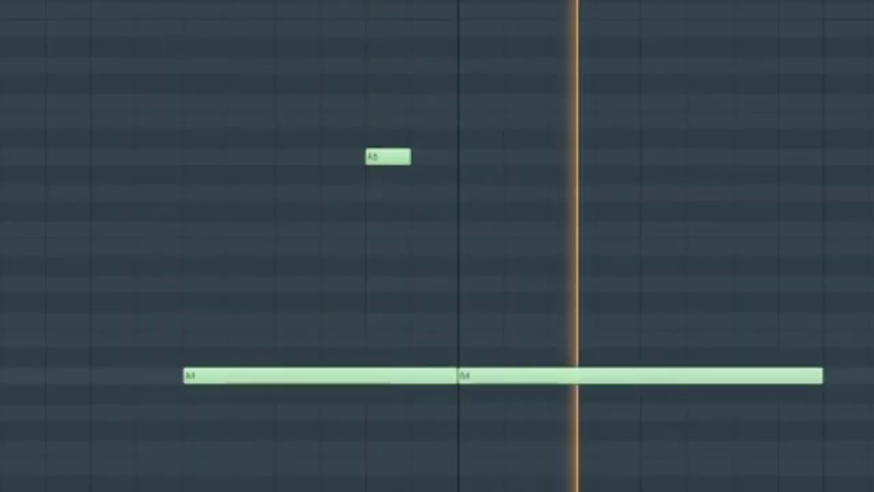
pyautogui.press('space')
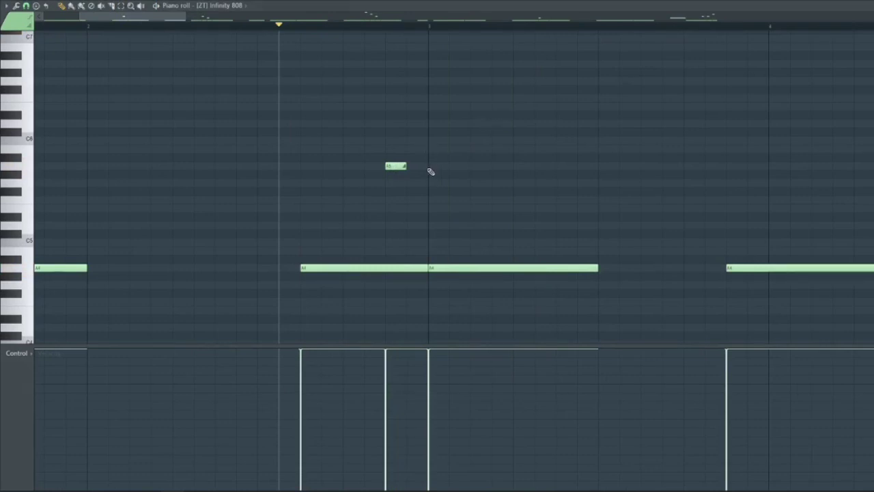
# Play the full 808 pattern in the piano roll, stop it, and return to the playlist
pyautogui.press('space')
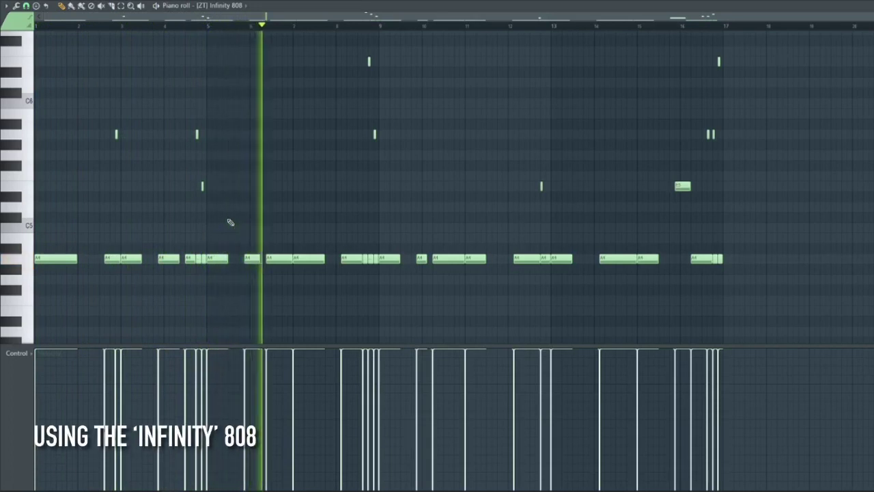
pyautogui.scroll(2, 230, 222)
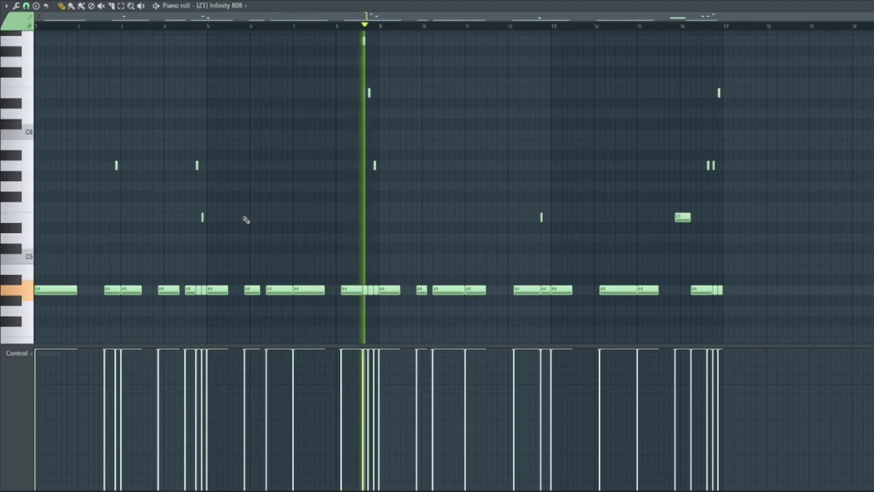
pyautogui.press('space')
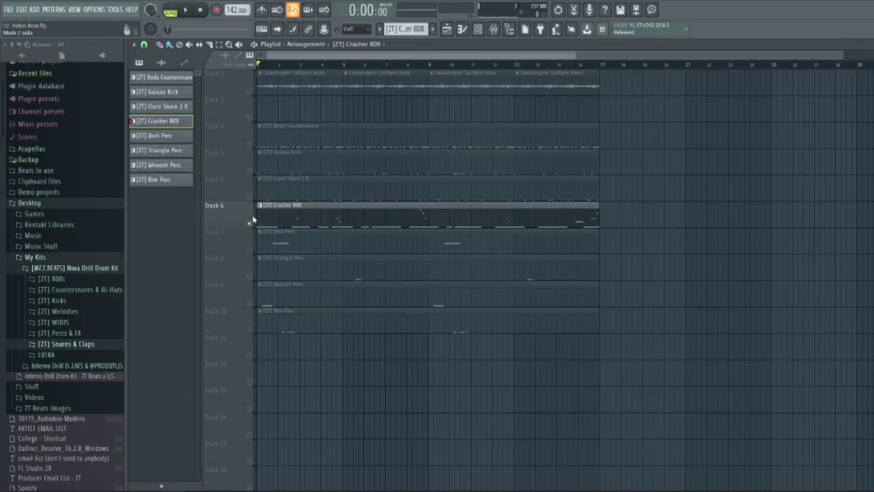
# Unmute the snare, kick, countersnare and melody tracks and play them together with the 808
pyautogui.moveTo(253, 219); pyautogui.dragTo(249, 91)
pyautogui.press('space')
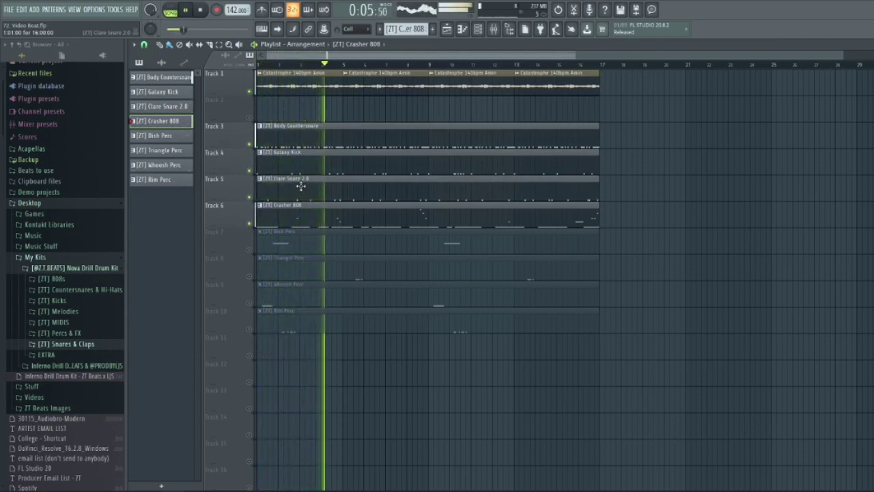
pyautogui.press('space')
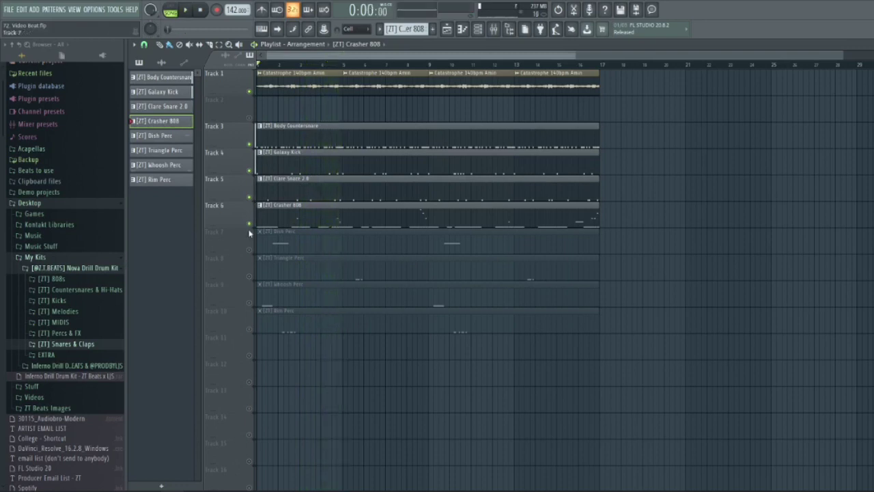
# Solo the Dish Perc track, play it, and expand the kit's Percs & FX folder in the browser
pyautogui.click(249, 251)
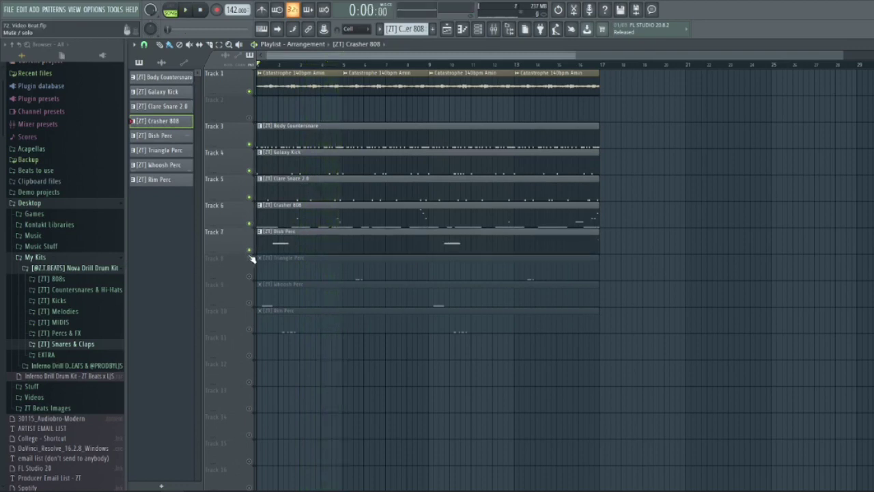
pyautogui.click(249, 277)
pyautogui.click(248, 301)
pyautogui.click(249, 224)
pyautogui.rightClick(249, 250)
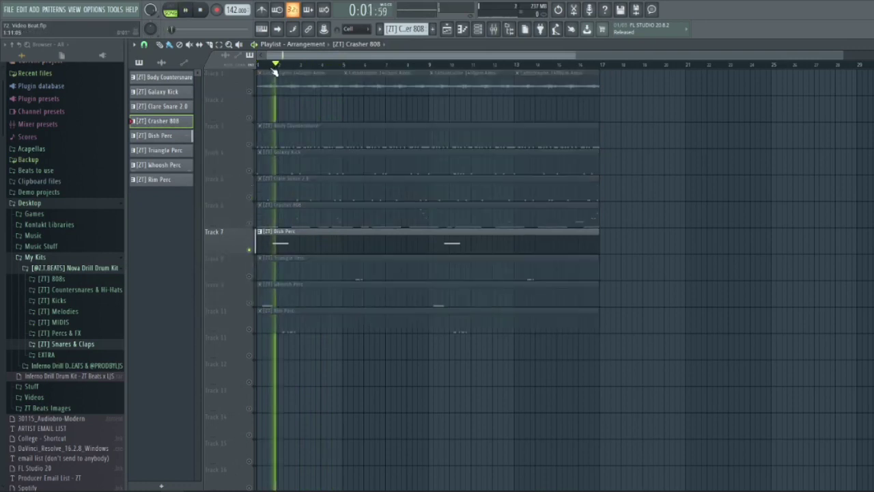
pyautogui.click(89, 333)
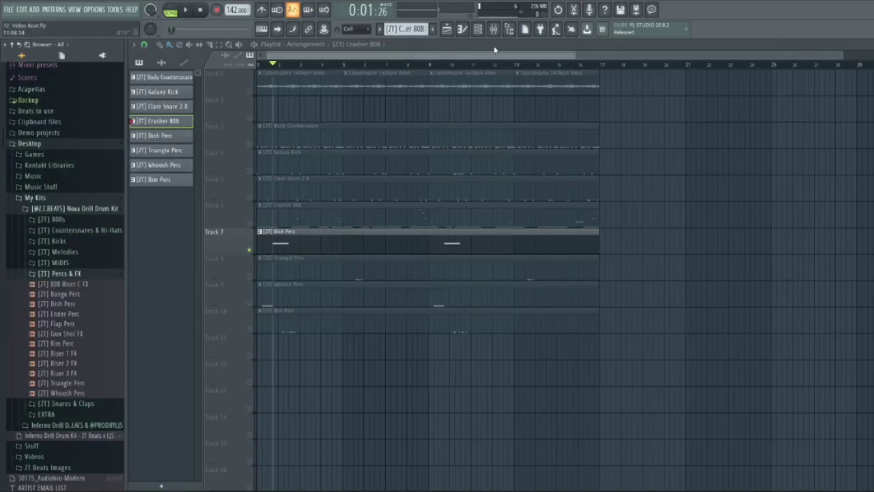
# Open the mixer, inspect the Fruity Delay 2 settings on Insert 6, and close the plugin
pyautogui.click(493, 29)
pyautogui.click(295, 169)
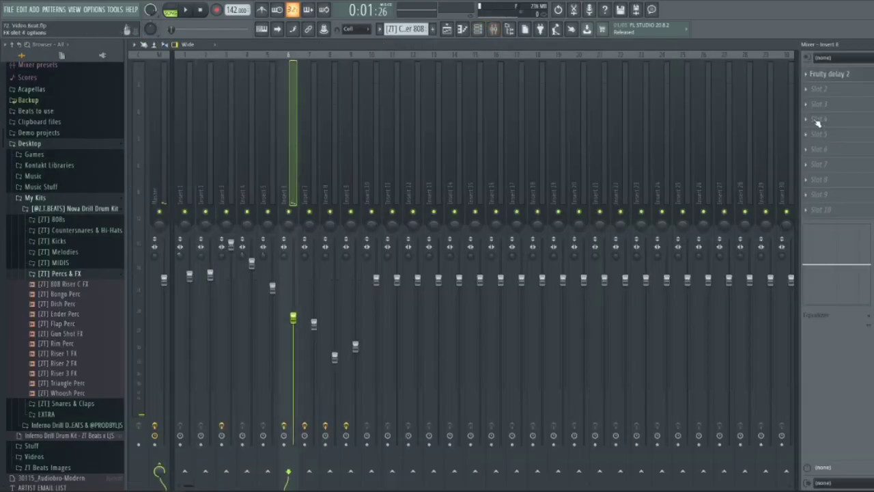
pyautogui.click(830, 74)
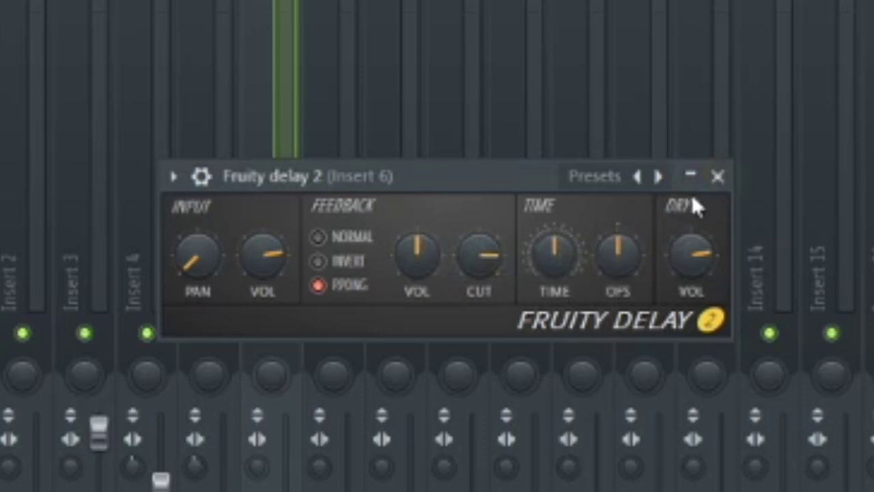
pyautogui.click(717, 176)
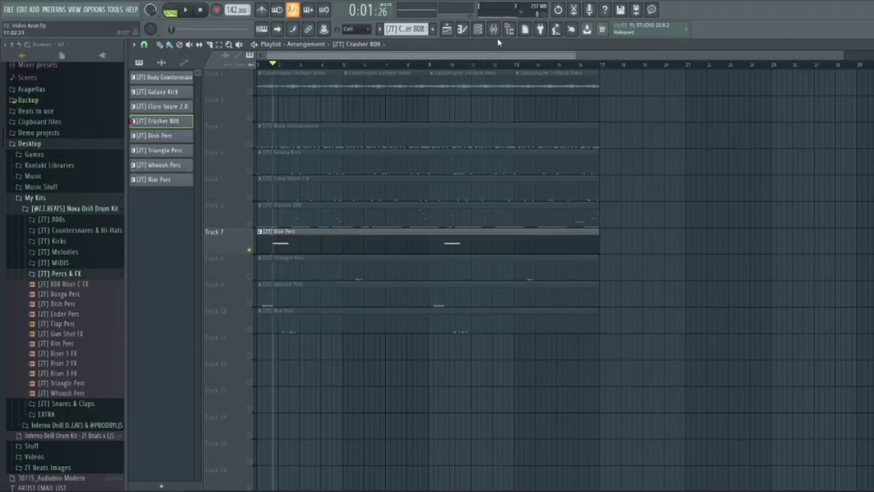
# Check the effects on mixer inserts 6 to 9 that carry the percussion sounds
pyautogui.click(494, 30)
pyautogui.click(312, 183)
pyautogui.click(333, 180)
pyautogui.click(352, 178)
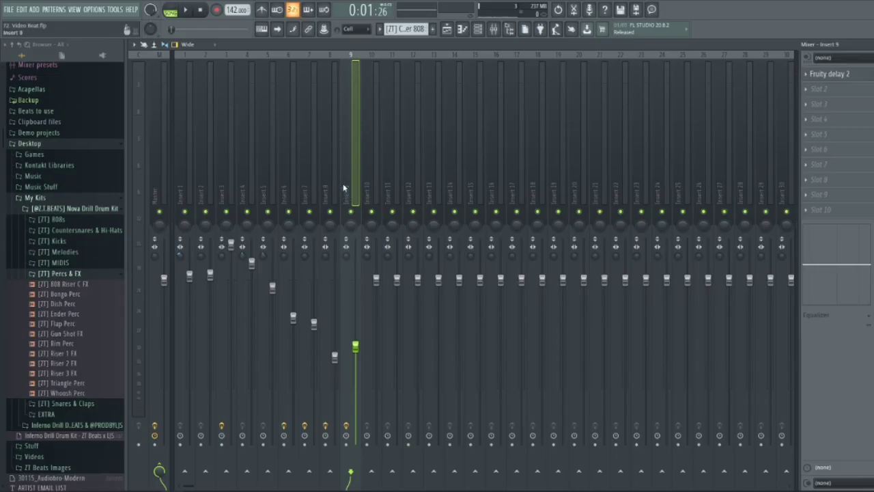
pyautogui.click(333, 188)
pyautogui.click(288, 188)
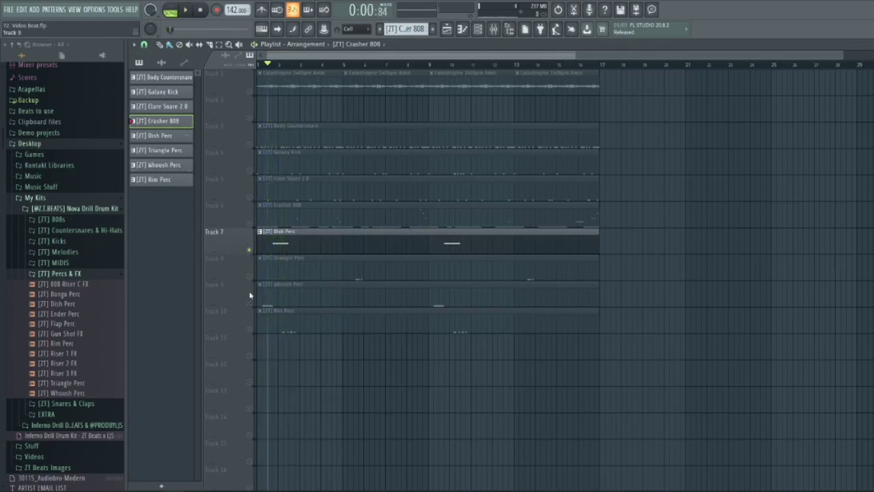
# Solo the Whoosh Perc track in the playlist and play it briefly
pyautogui.rightClick(244, 273)
pyautogui.click(258, 325)
pyautogui.press('space')
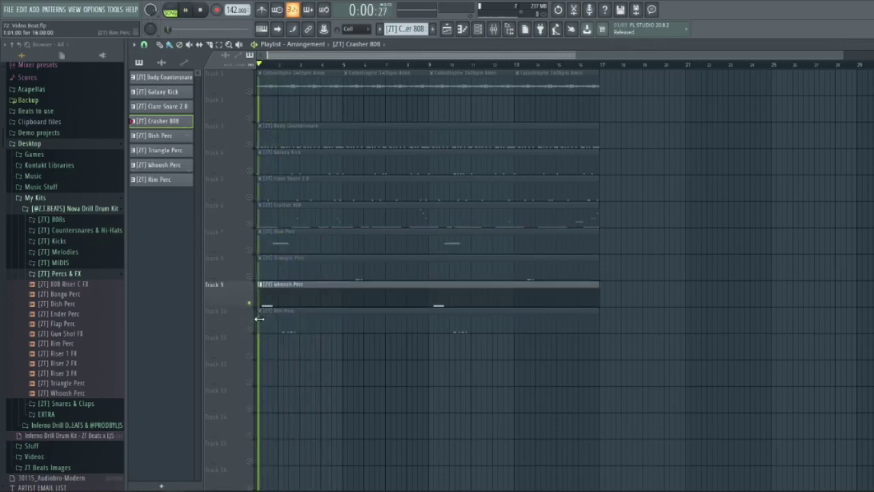
pyautogui.press('space')
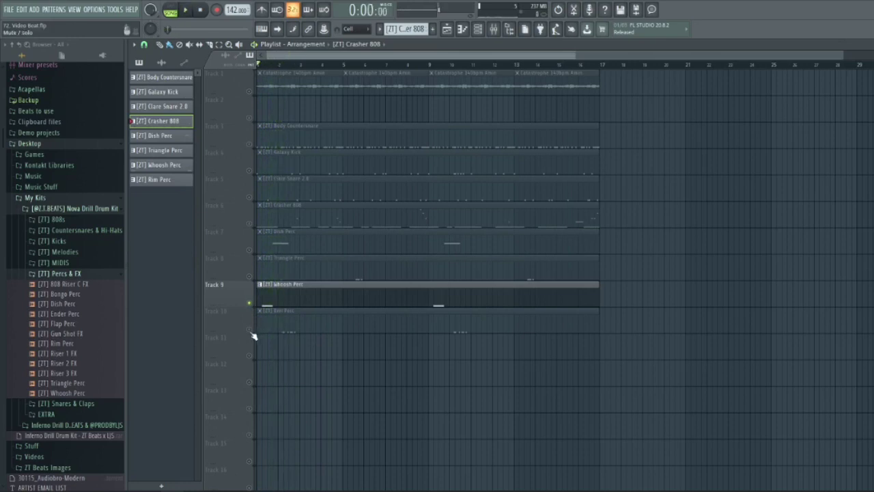
# Play the Rim Perc and Triangle Perc tracks in solo, and all four percussion tracks together
pyautogui.click(251, 332)
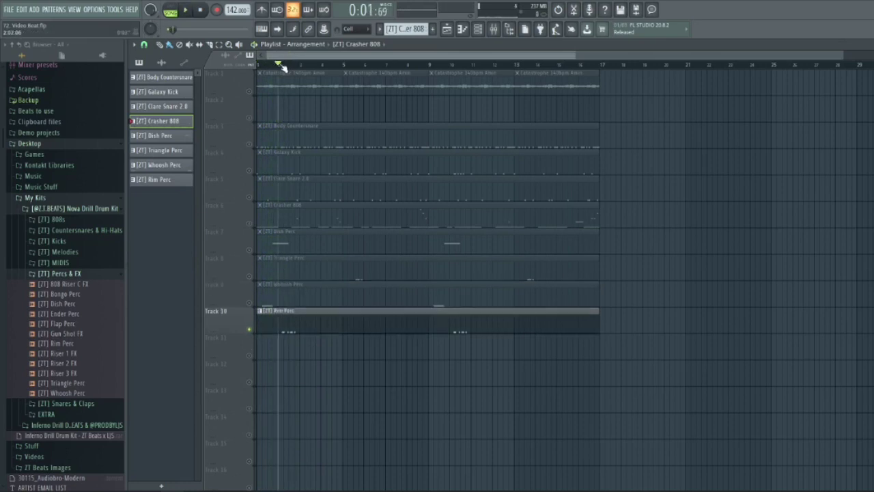
pyautogui.press('space')
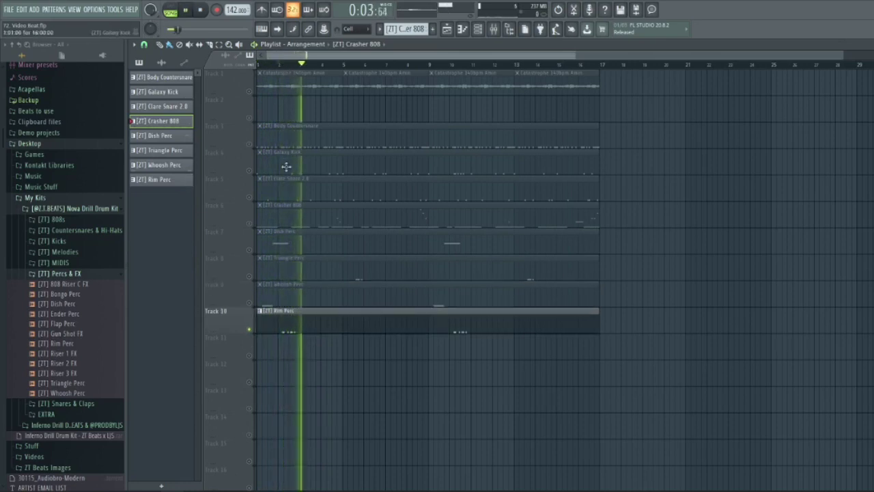
pyautogui.click(250, 276)
pyautogui.press('space')
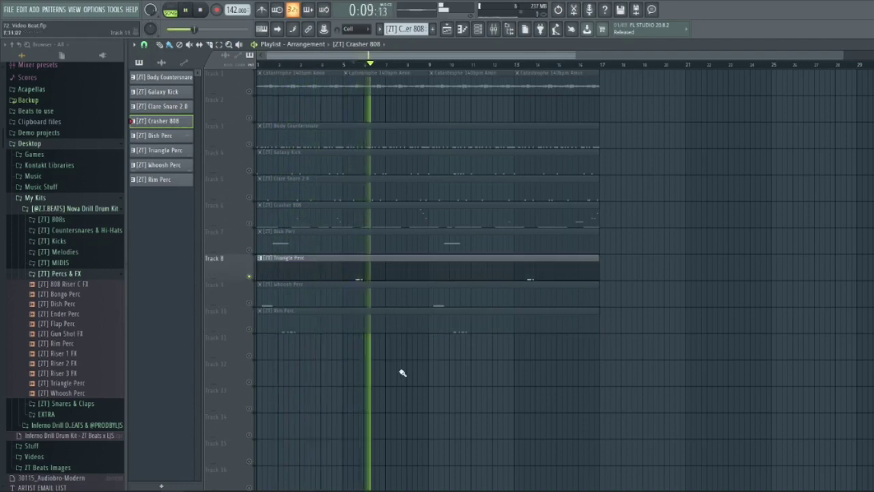
pyautogui.moveTo(250, 249); pyautogui.dragTo(250, 330)
pyautogui.press('space')
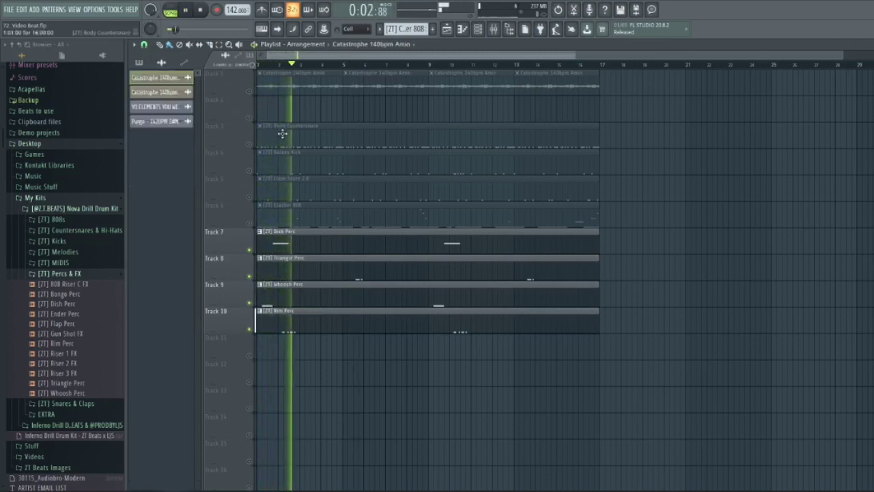
# Unmute the 808, snare, kick, countersnare and melody tracks and play the full beat
pyautogui.click(250, 224)
pyautogui.press('space')
pyautogui.click(250, 196)
pyautogui.click(250, 170)
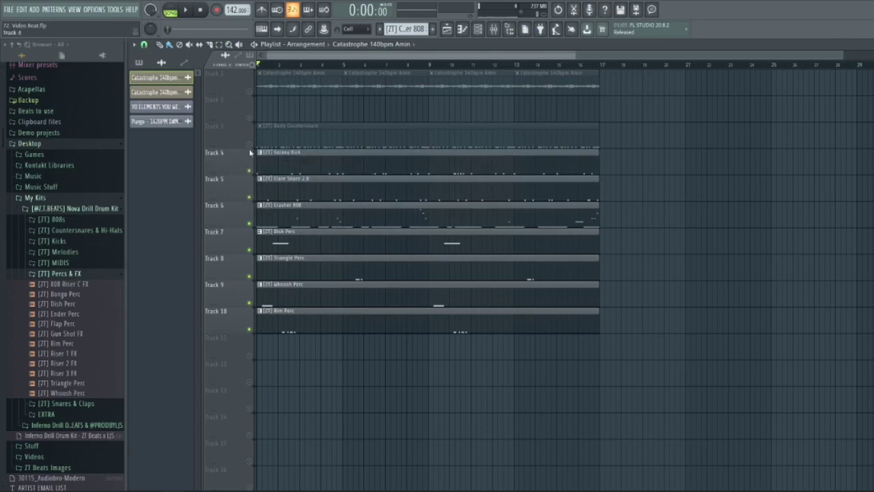
pyautogui.click(250, 144)
pyautogui.click(250, 90)
pyautogui.press('space')
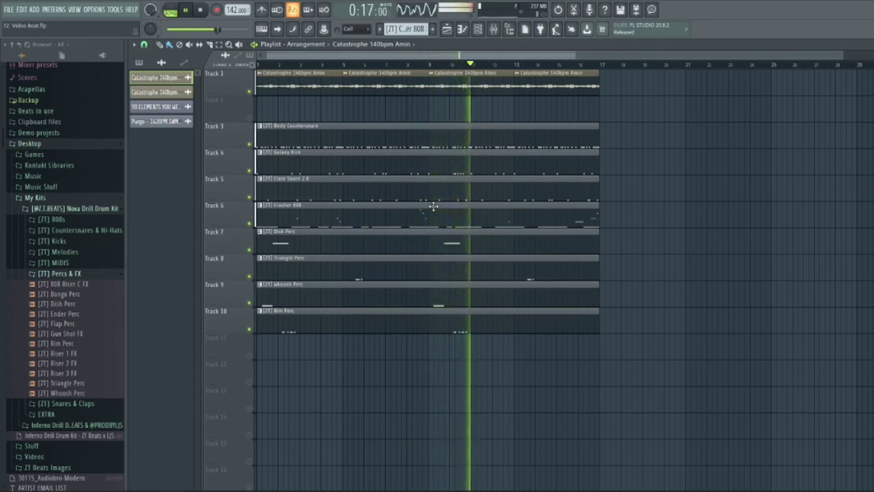
pyautogui.press('space')
# Move all clips in the playlist 16 bars along so the full section starts at bar 17
pyautogui.moveTo(683, 410); pyautogui.dragTo(588, 89)
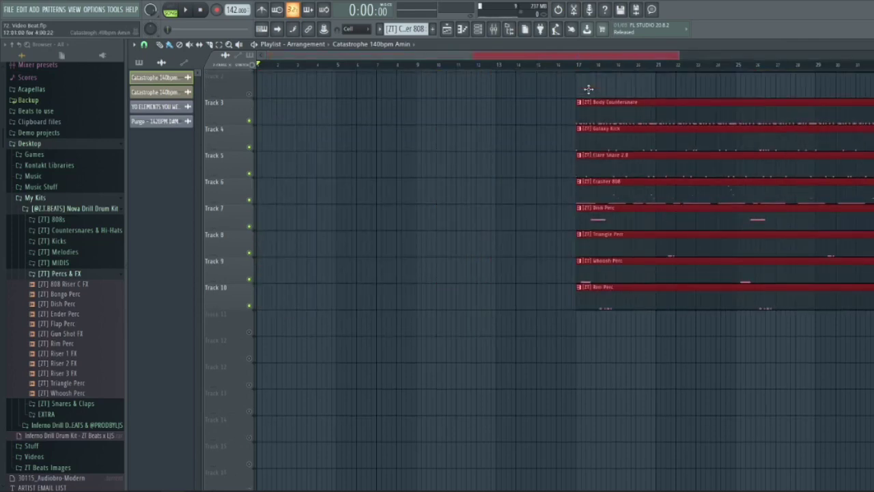
pyautogui.scroll(-2, 503, 107)
pyautogui.hotkey('ctrl', 'd')
pyautogui.scroll(1, 503, 107)
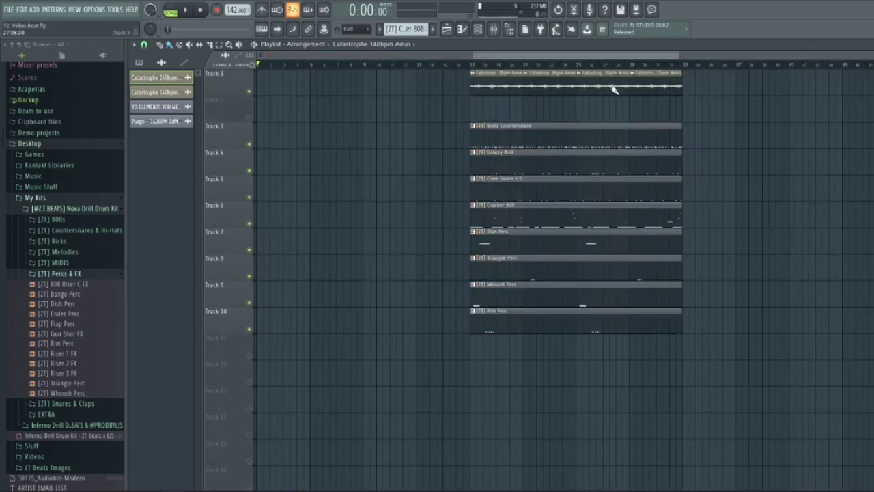
# Copy the Catastrophe 140bpm Amin melody clips into bars 1 to 16 on Track 1 and play from the beginning
pyautogui.moveTo(614, 90); pyautogui.dragTo(330, 70)
pyautogui.click(298, 129)
pyautogui.press('space')
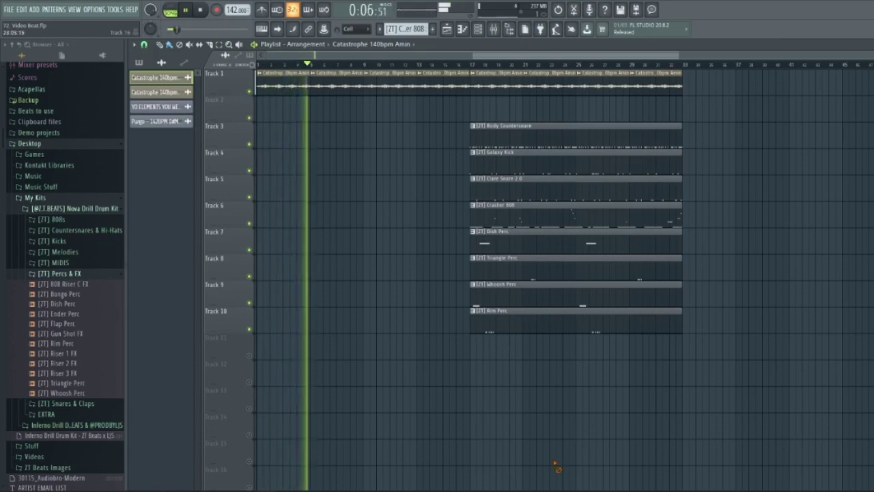
# Add a Body Countersnare clip starting at bar 9 and a Crasher 808 clip starting at bar 13, both before bar 17
pyautogui.hotkey('ctrl', 'v')
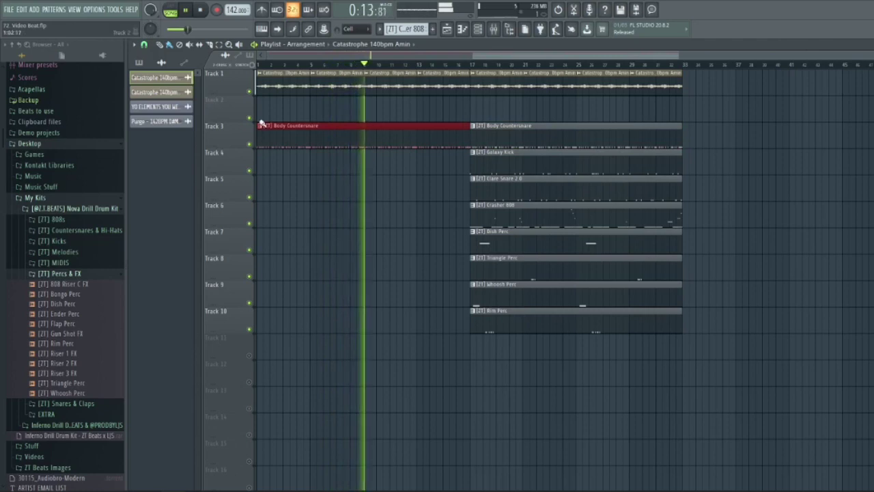
pyautogui.moveTo(258, 141); pyautogui.dragTo(362, 136)
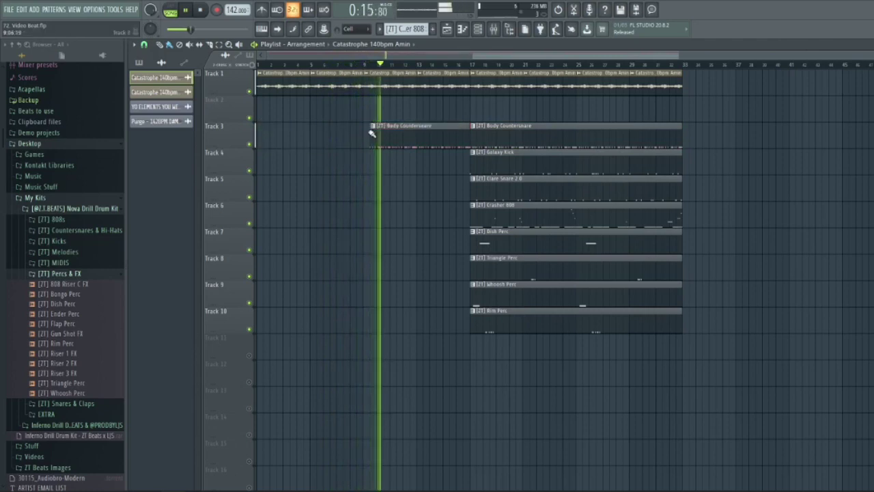
pyautogui.moveTo(471, 206); pyautogui.dragTo(232, 197)
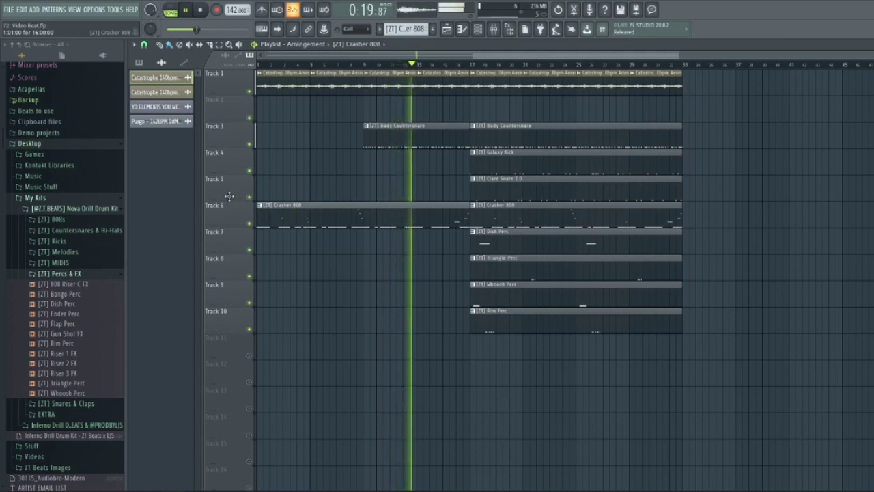
pyautogui.moveTo(262, 208); pyautogui.dragTo(417, 224)
# Trim the ends of the intro Body Countersnare and Crasher 808 clips to about half a bar before bar 17
pyautogui.moveTo(435, 253); pyautogui.dragTo(465, 192)
pyautogui.scroll(3, 464, 136)
pyautogui.scroll(-2, 478, 188)
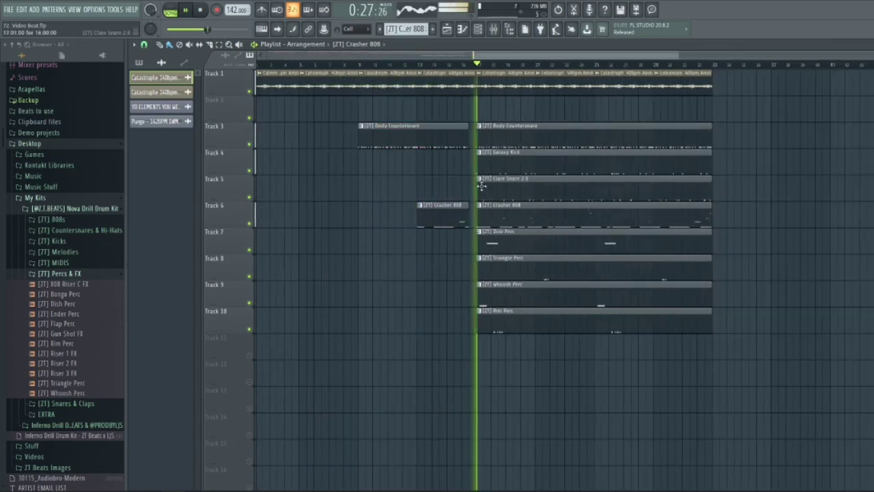
pyautogui.scroll(-1, 407, 185)
# Shift the drum clips down one track, copy the four percussion clips to start at bar 9, and play from there
pyautogui.moveTo(620, 332); pyautogui.dragTo(380, 170)
pyautogui.press('space')
pyautogui.moveTo(562, 383); pyautogui.dragTo(372, 273)
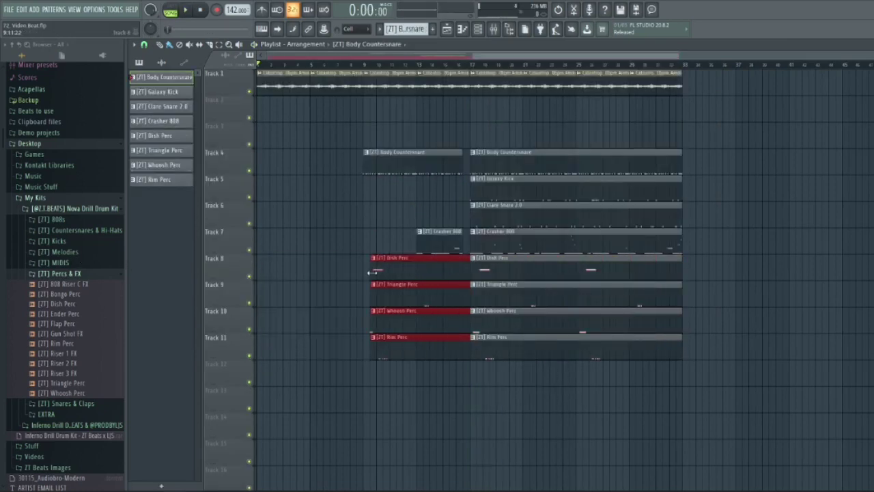
pyautogui.click(365, 66)
pyautogui.press('space')
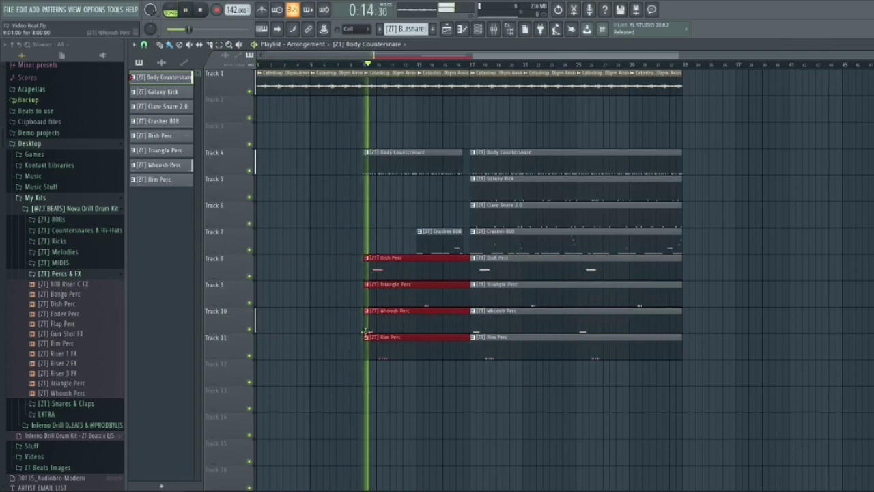
pyautogui.click(364, 360)
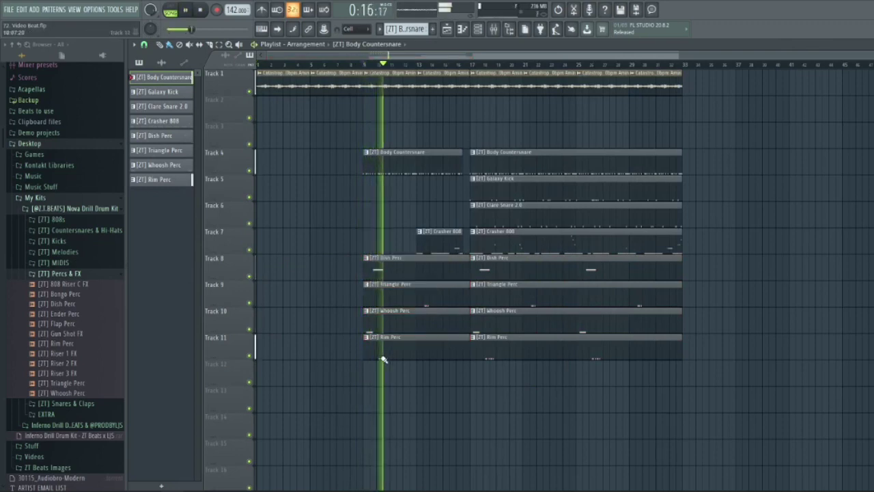
# Try trimming the intro Rim Perc clip so it starts at bar 13, and undo the trim
pyautogui.moveTo(365, 355); pyautogui.dragTo(422, 357)
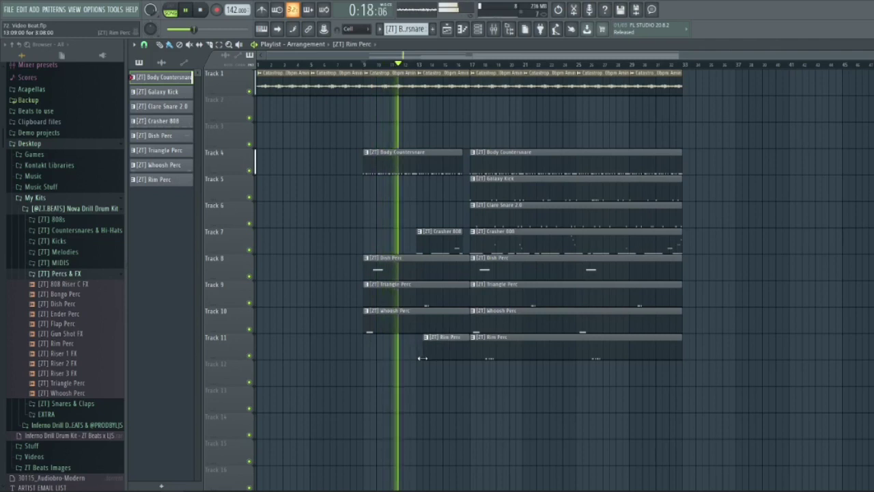
pyautogui.hotkey('ctrl', 'z')
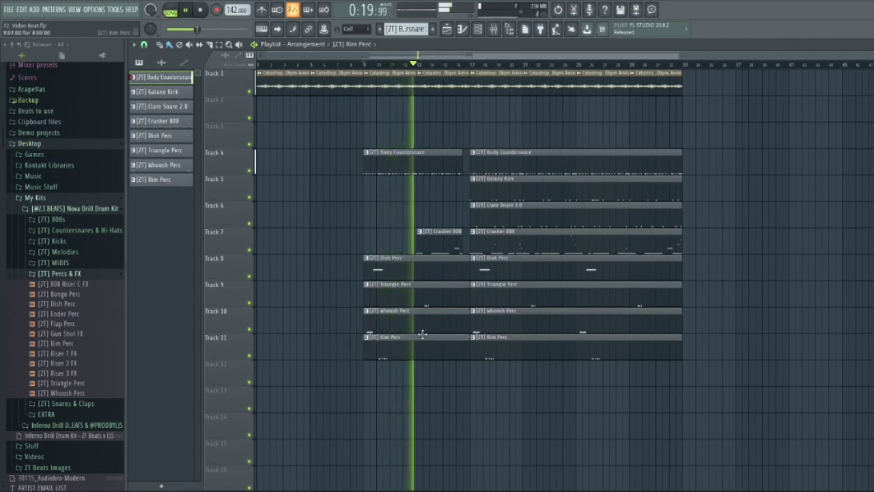
# Place Riser 3 FX on Track 3 so it ends at bar 17, and lower its channel volume to 31%
pyautogui.press('space')
pyautogui.click(81, 274)
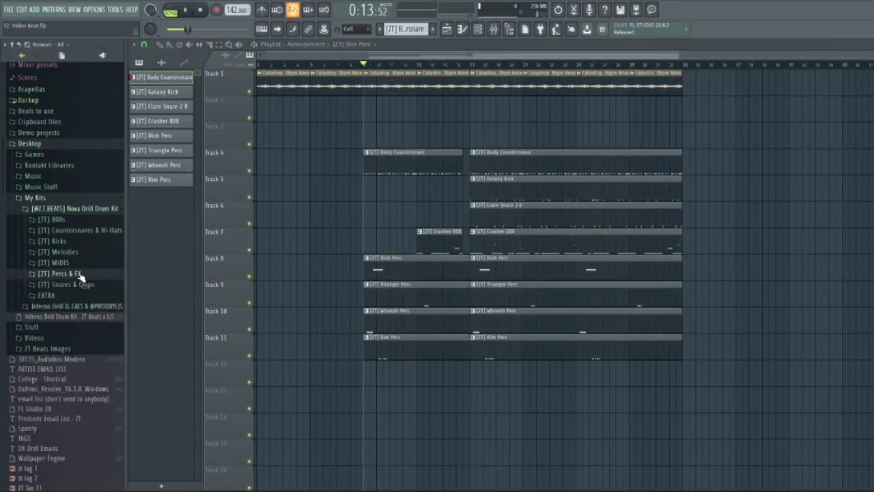
pyautogui.click(80, 274)
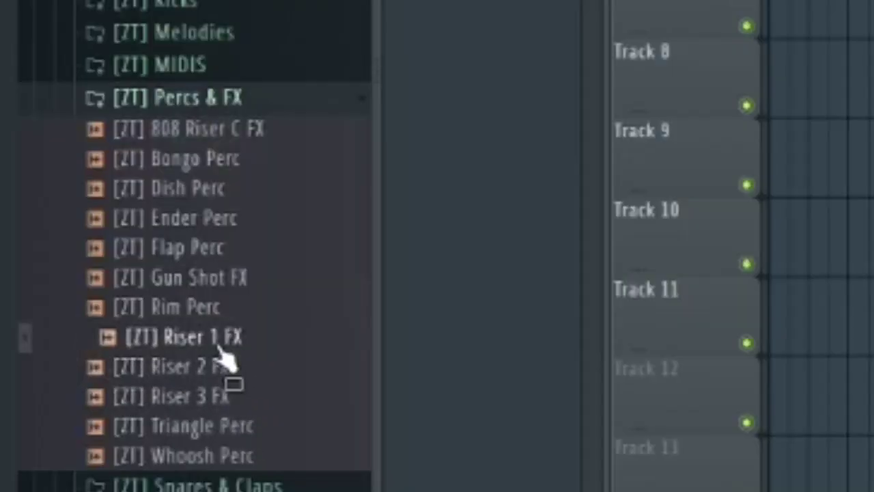
pyautogui.moveTo(205, 367); pyautogui.dragTo(383, 130)
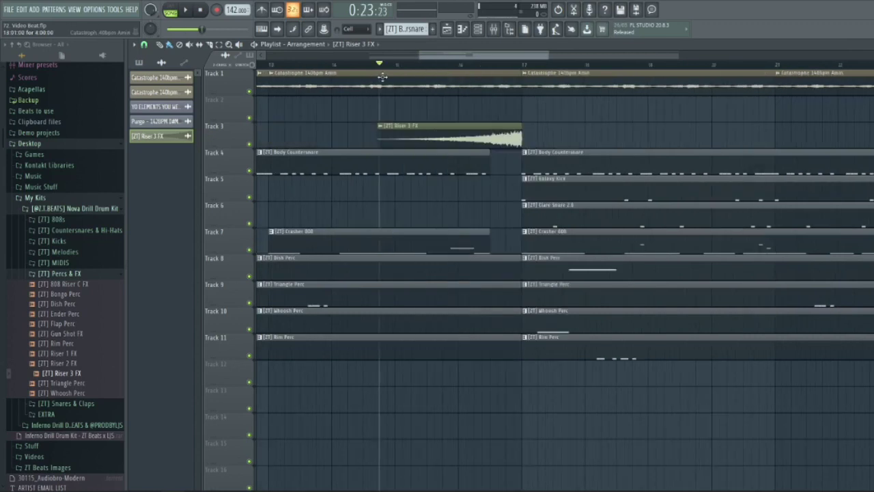
pyautogui.press('space')
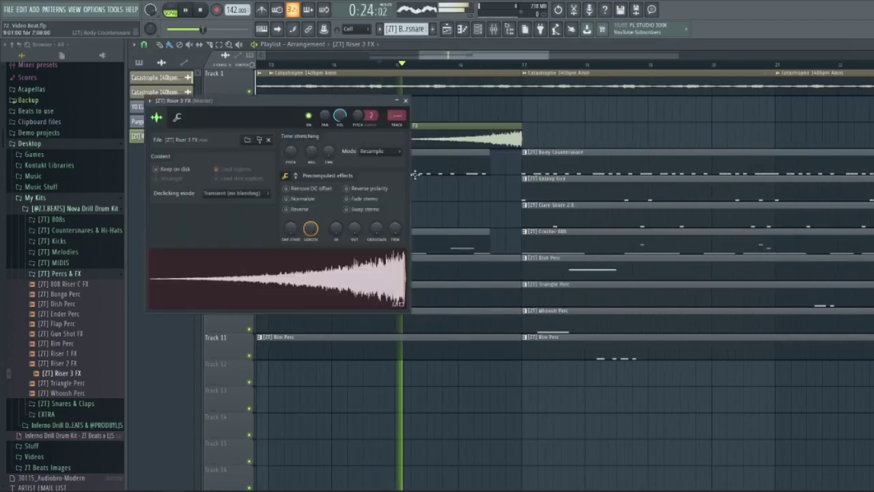
pyautogui.click(381, 125)
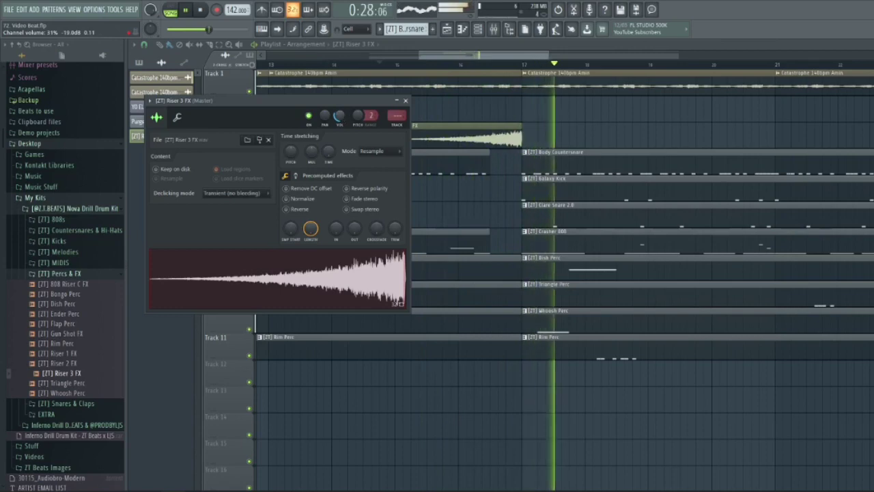
# Place Riser 2 FX on Track 3 so its swell peaks at bar 25
pyautogui.click(62, 364)
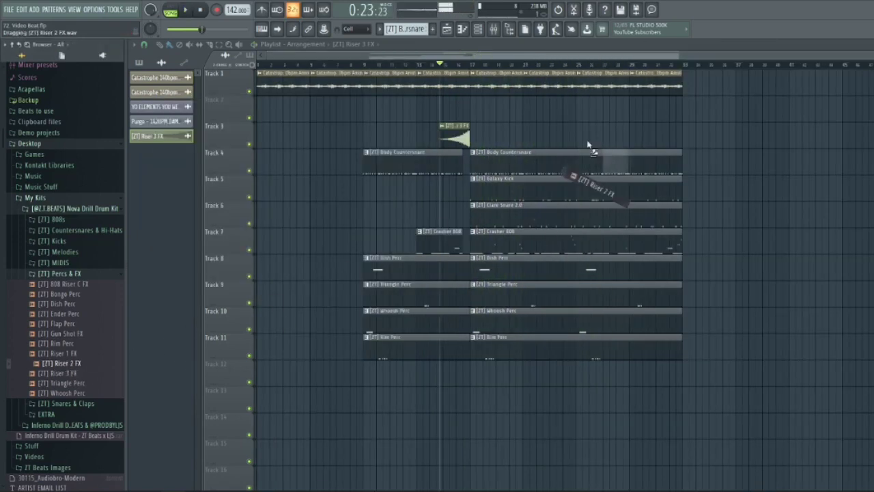
pyautogui.scroll(5, 565, 140)
pyautogui.moveTo(564, 140); pyautogui.dragTo(587, 130)
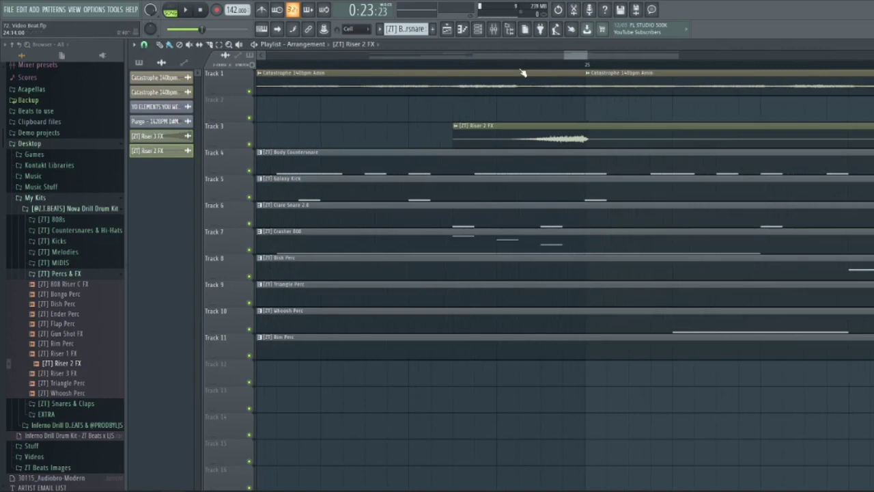
# Play the Riser 2 FX section, lower the riser's channel volume to 38%, and close its settings
pyautogui.press('space')
pyautogui.doubleClick(482, 133)
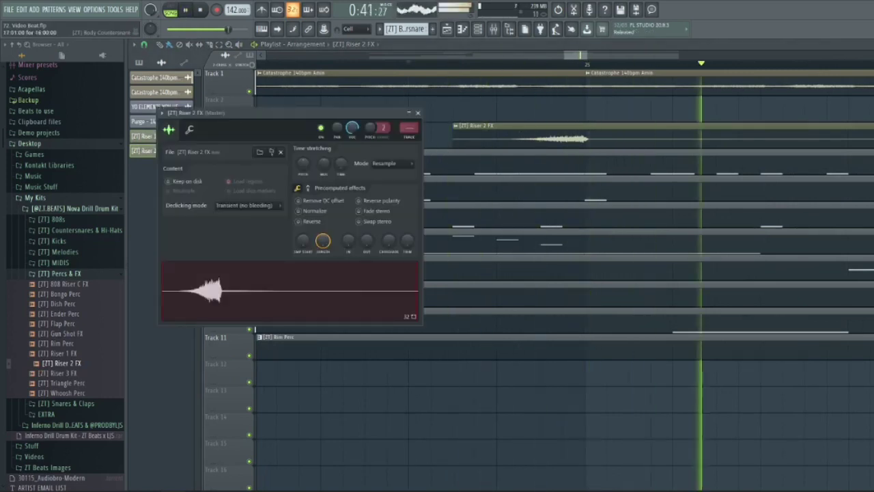
pyautogui.press('space')
pyautogui.press('space')
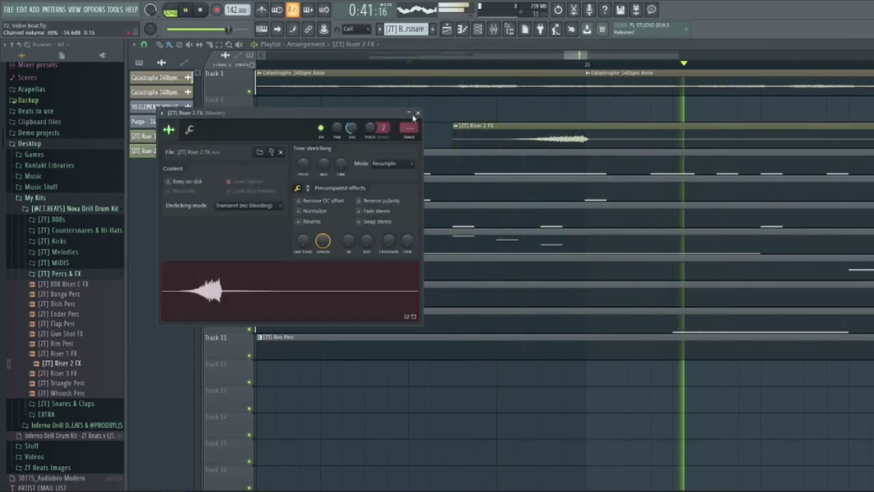
pyautogui.press('space')
pyautogui.click(418, 113)
# Place Riser 1 FX on Track 3 so its swell peaks at bar 19
pyautogui.scroll(-8, 445, 157)
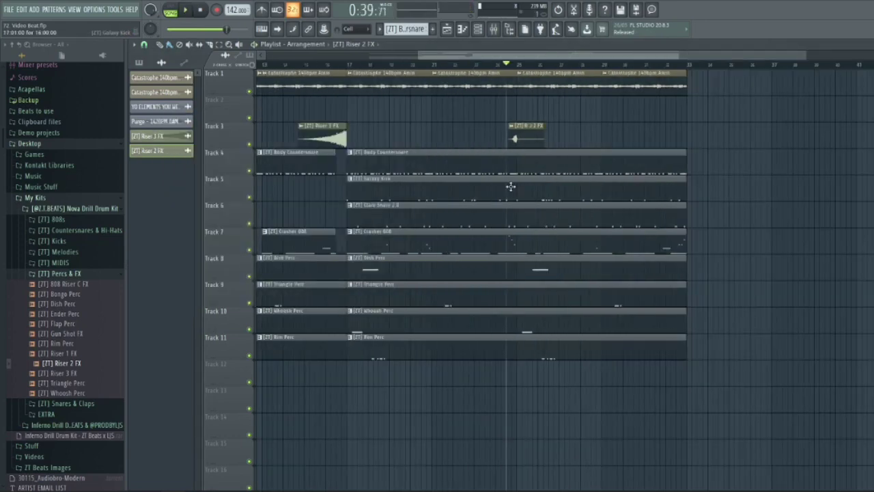
pyautogui.moveTo(64, 353); pyautogui.dragTo(420, 264)
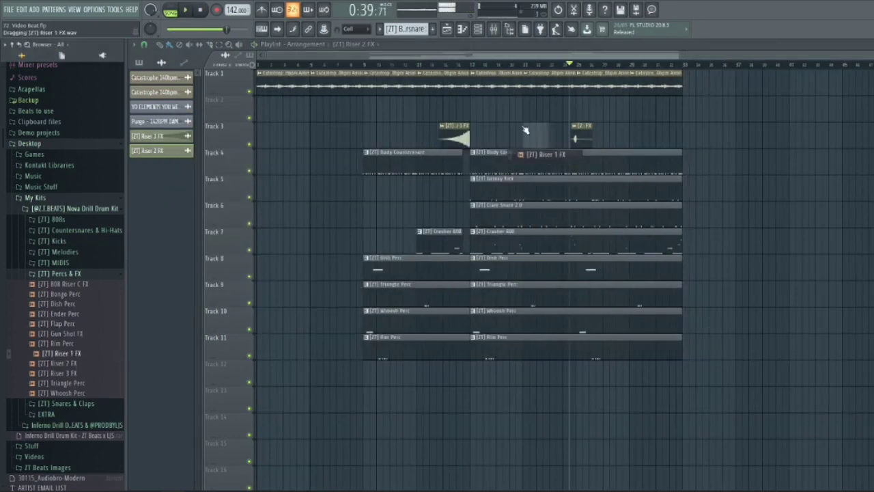
pyautogui.moveTo(525, 129); pyautogui.dragTo(524, 131)
pyautogui.scroll(3, 522, 133)
pyautogui.moveTo(467, 125); pyautogui.dragTo(460, 124)
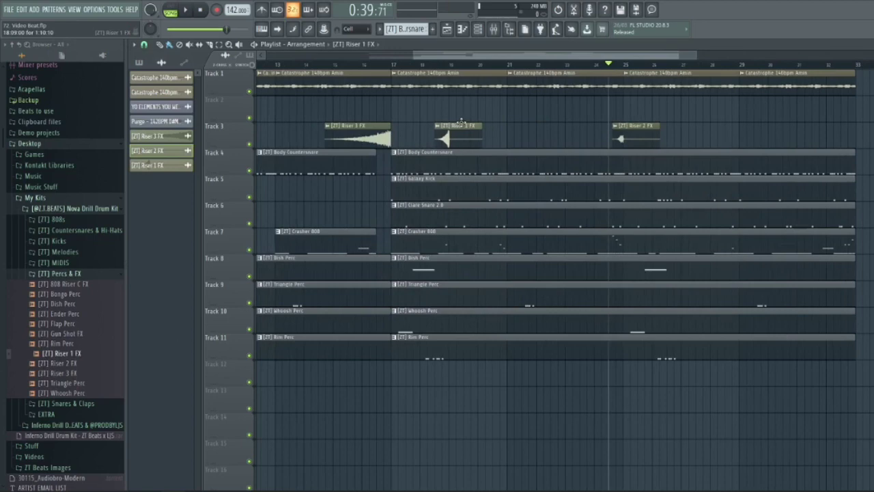
# Add a second Riser 1 FX clip on Track 3 so its swell peaks at bar 29
pyautogui.scroll(4, 461, 126)
pyautogui.scroll(-5, 470, 128)
pyautogui.click(673, 138)
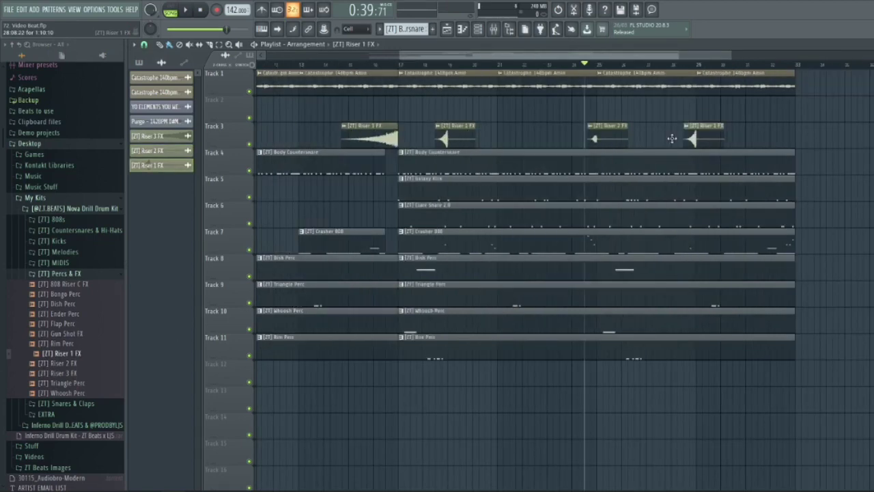
pyautogui.doubleClick(672, 138)
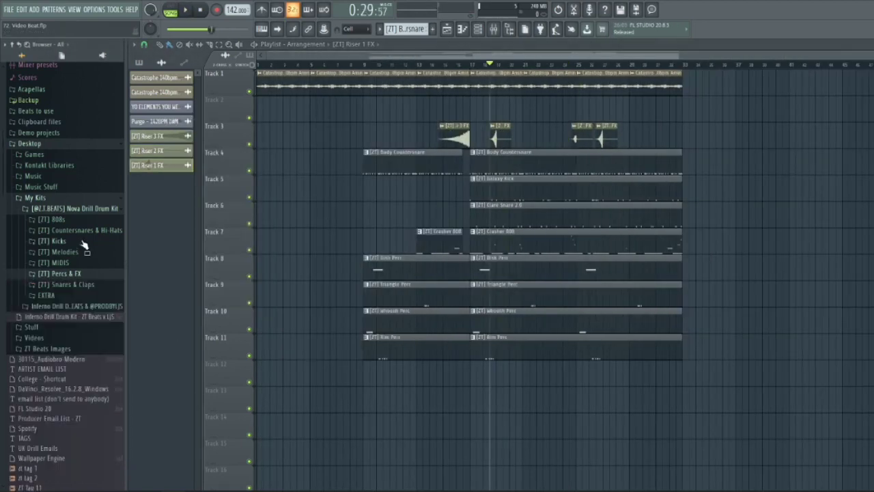
# Expand the kit's Kicks folder and place the Galaxy Kick sample on Track 3 at bar 21
pyautogui.click(83, 243)
pyautogui.scroll(1, 490, 229)
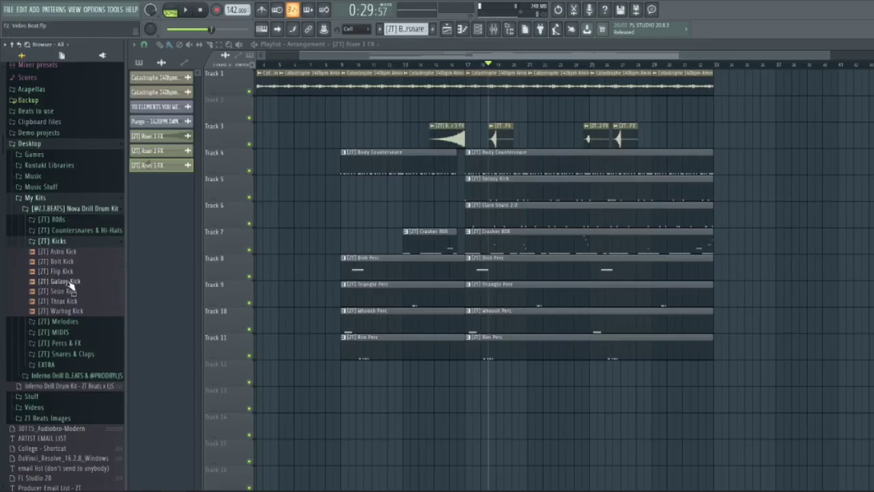
pyautogui.moveTo(71, 285); pyautogui.dragTo(481, 171)
pyautogui.scroll(1, 486, 140)
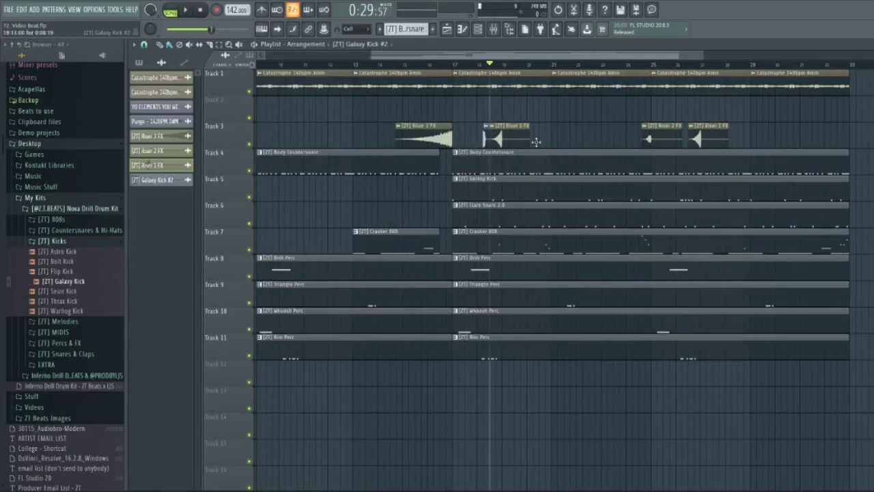
pyautogui.scroll(2, 536, 141)
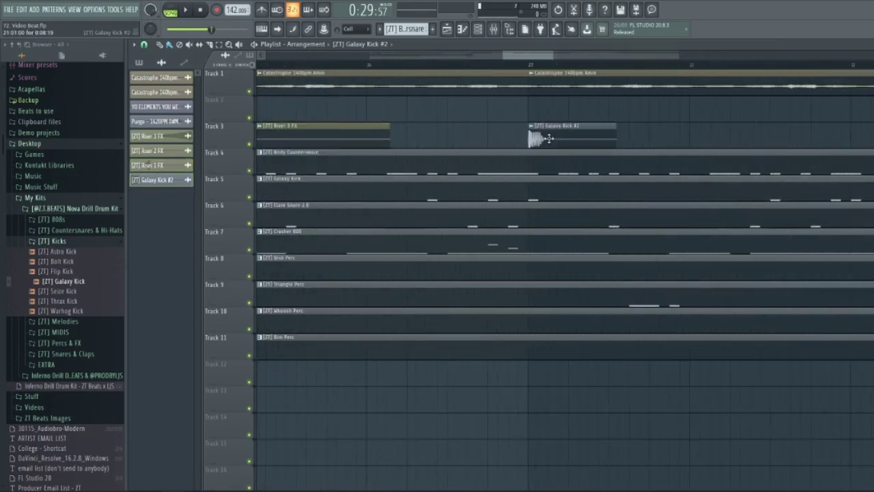
# Reverse the Galaxy Kick #2 sample on Track 3 and raise its fade-in amount
pyautogui.doubleClick(549, 138)
pyautogui.click(421, 228)
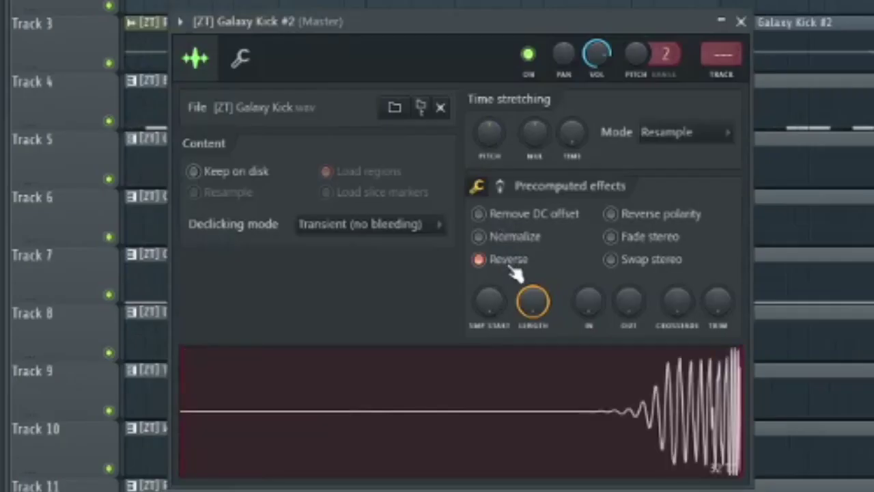
pyautogui.moveTo(588, 301); pyautogui.dragTo(589, 286)
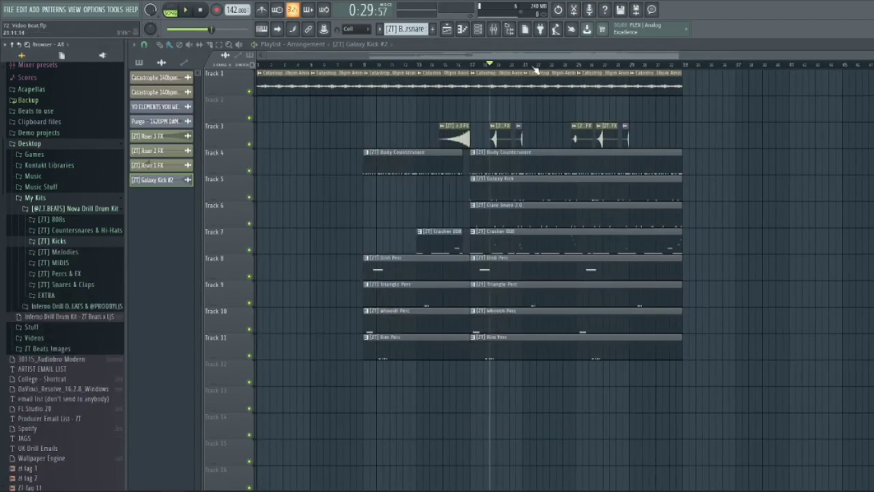
# Place the YO ELEMENTS YOU WENT MAD ON THIS ONE TAG clip on Track 2 at bar 1 and play the intro
pyautogui.click(471, 64)
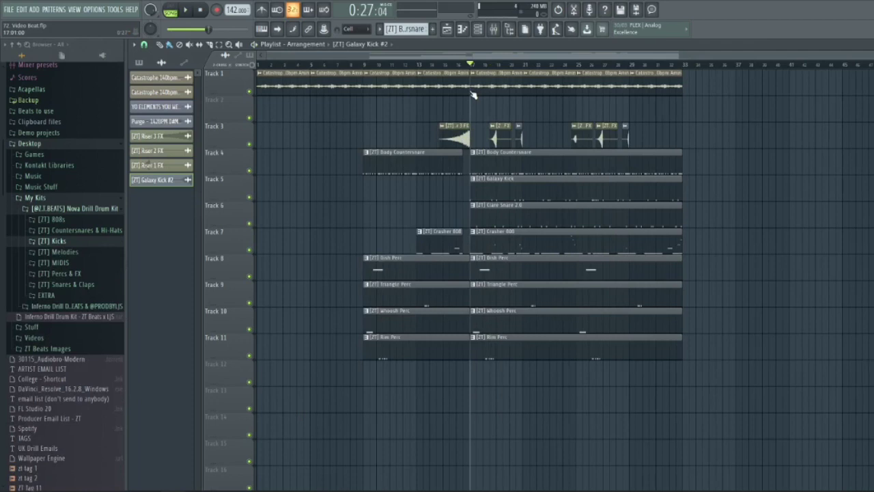
pyautogui.click(139, 63)
pyautogui.click(141, 65)
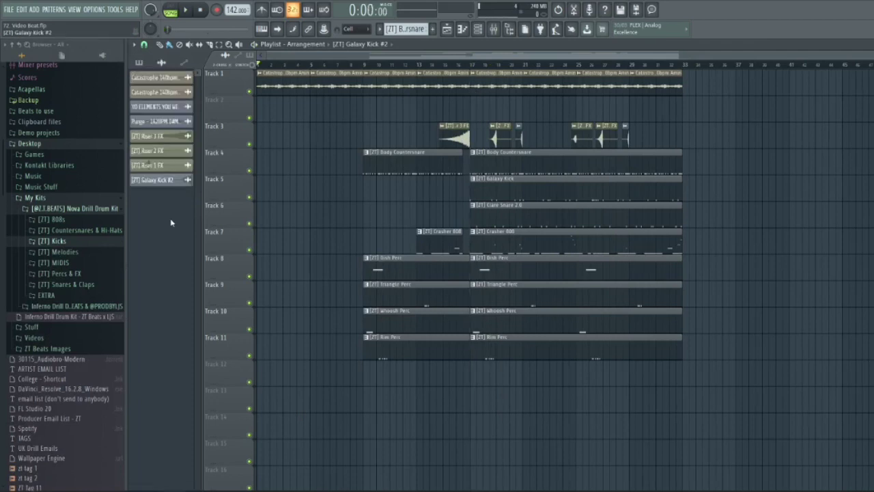
pyautogui.moveTo(161, 107); pyautogui.dragTo(263, 101)
pyautogui.press('space')
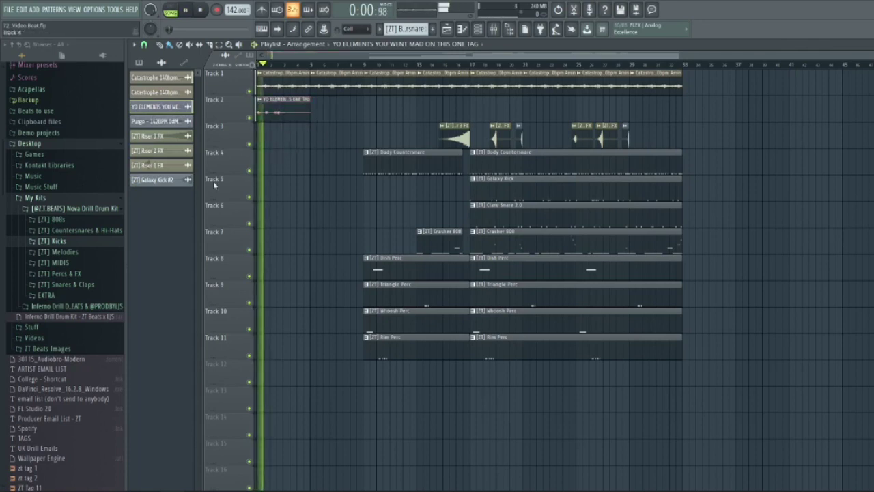
# Expand the kit's Melodies folder, place the !!ZT Tag!! sample on Track 3 at about bar 2.5, and play the intro
pyautogui.click(75, 297)
pyautogui.press('space')
pyautogui.click(59, 251)
pyautogui.moveTo(54, 272); pyautogui.dragTo(277, 133)
pyautogui.scroll(5, 372, 133)
pyautogui.press('space')
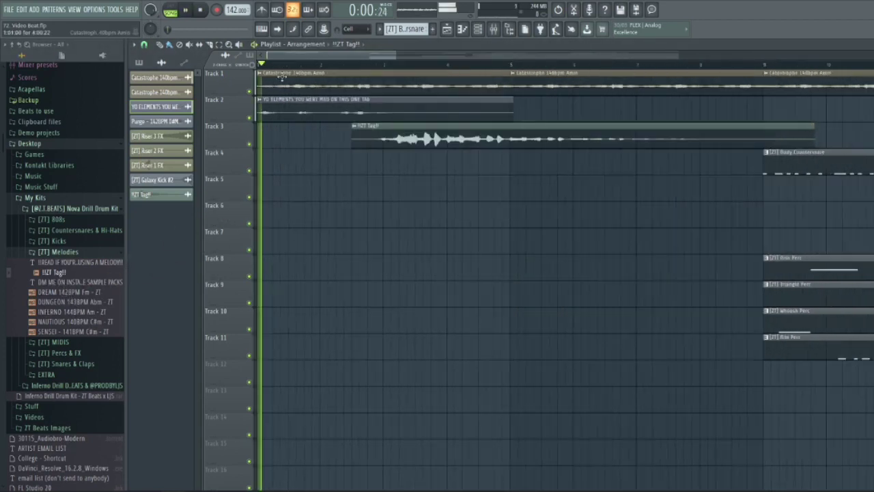
# Move the !!ZT Tag!! clip on Track 3 so it starts at about bar 3.7, near the end of the first tag
pyautogui.doubleClick(372, 133)
pyautogui.moveTo(394, 136); pyautogui.dragTo(474, 142)
pyautogui.scroll(3, 516, 130)
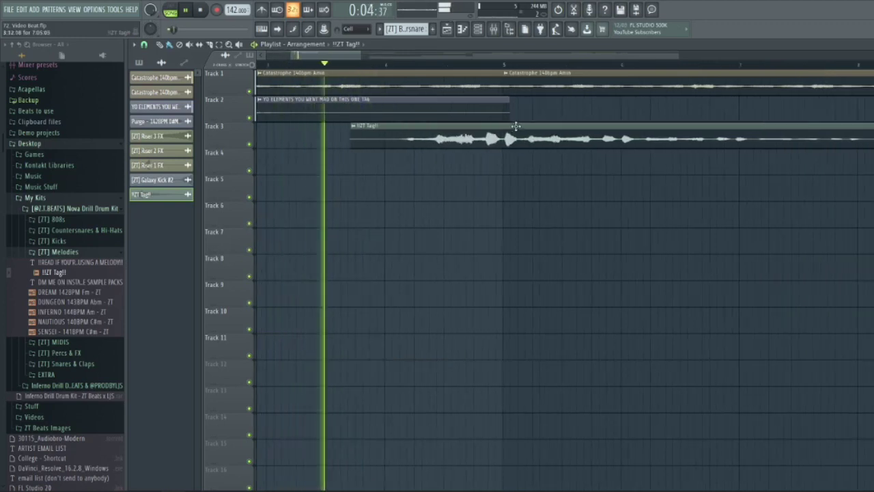
# Lower the !!ZT Tag!! channel volume to 20%, close its settings, and stop playback
pyautogui.doubleClick(515, 130)
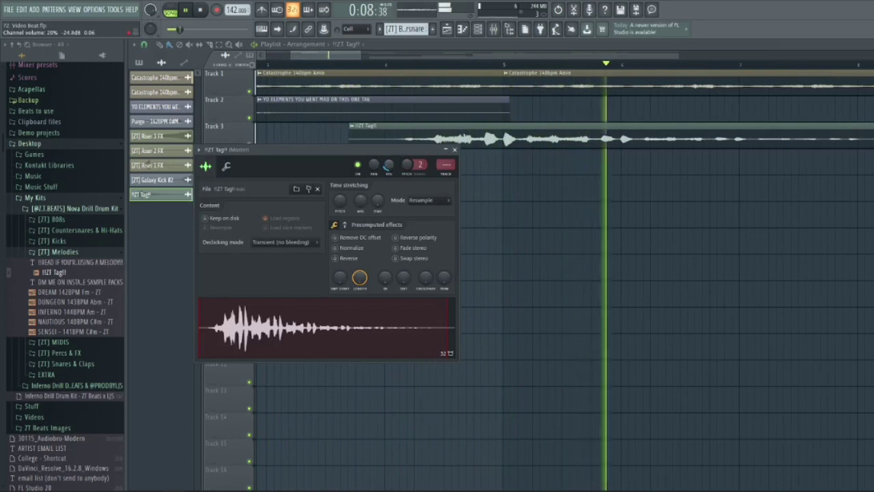
pyautogui.click(454, 150)
pyautogui.press('space')
pyautogui.scroll(-5, 322, 121)
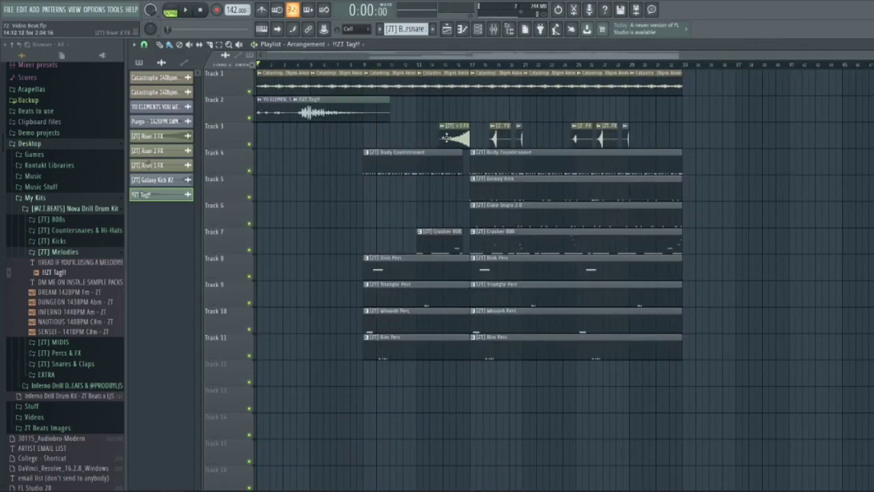
# Add a Riser 2 FX clip on Track 3 peaking at bar 9, and duplicate the Track 1 melody from bars 17–33 to bar 33
pyautogui.click(354, 142)
pyautogui.keyDown('ctrl'); pyautogui.moveTo(418, 123); pyautogui.dragTo(708, 76); pyautogui.keyUp('ctrl')
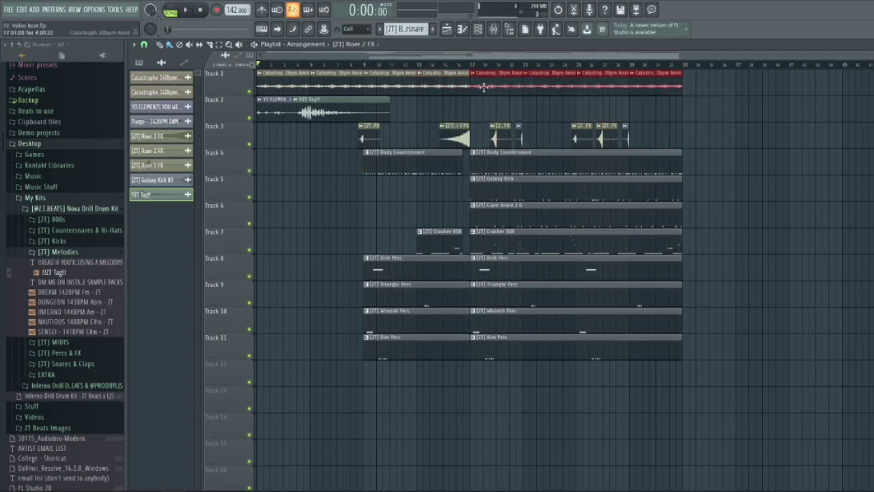
pyautogui.keyDown('shift'); pyautogui.moveTo(482, 86); pyautogui.dragTo(687, 89); pyautogui.keyUp('shift')
# Duplicate the bar 17–33 drum patterns to bar 33, deleting the copies on Tracks 7 to 11
pyautogui.scroll(-2, 687, 142)
pyautogui.moveTo(578, 362)
pyautogui.keyDown('ctrl'); pyautogui.mouseDown()
pyautogui.moveTo(444, 166)
pyautogui.moveTo(603, 169)
pyautogui.mouseUp(); pyautogui.keyUp('ctrl')
pyautogui.keyDown('ctrl'); pyautogui.moveTo(662, 364); pyautogui.dragTo(645, 271); pyautogui.keyUp('ctrl')
pyautogui.press('Delete')
# Delete the Galaxy Kick copy at bar 33 and trim the start of the Clare Snare 2.0 copy to bar 39
pyautogui.scroll(2, 634, 273)
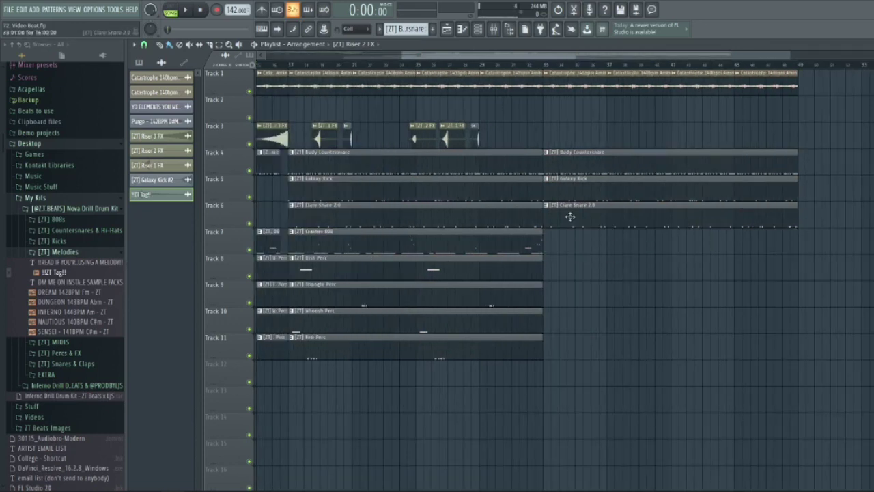
pyautogui.rightClick(569, 193)
pyautogui.click(568, 209)
pyautogui.moveTo(545, 218); pyautogui.dragTo(640, 219)
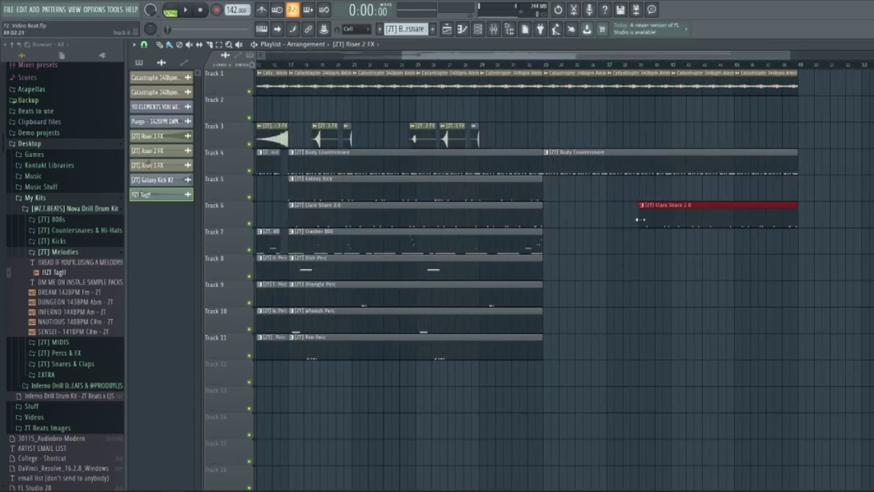
# Add a Riser 2 FX clip on Track 3 so its swell peaks at bar 33, and play the transition
pyautogui.click(529, 65)
pyautogui.hotkey('ctrl', 'd')
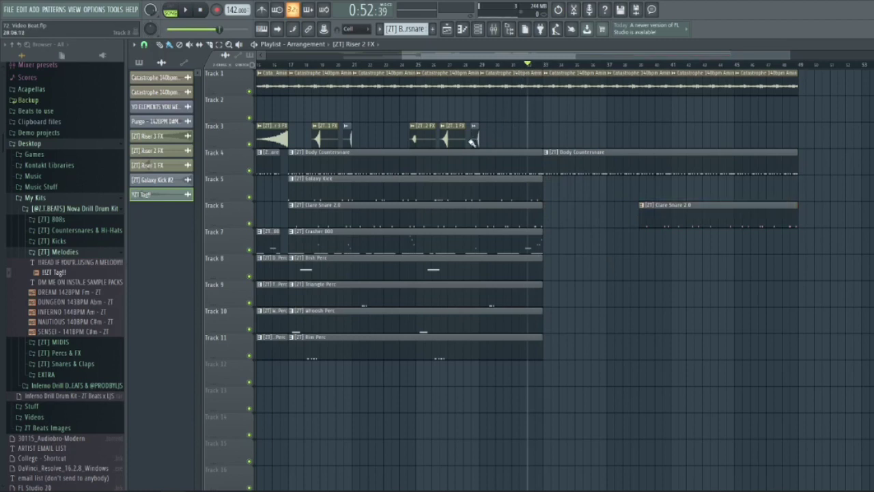
pyautogui.click(549, 140)
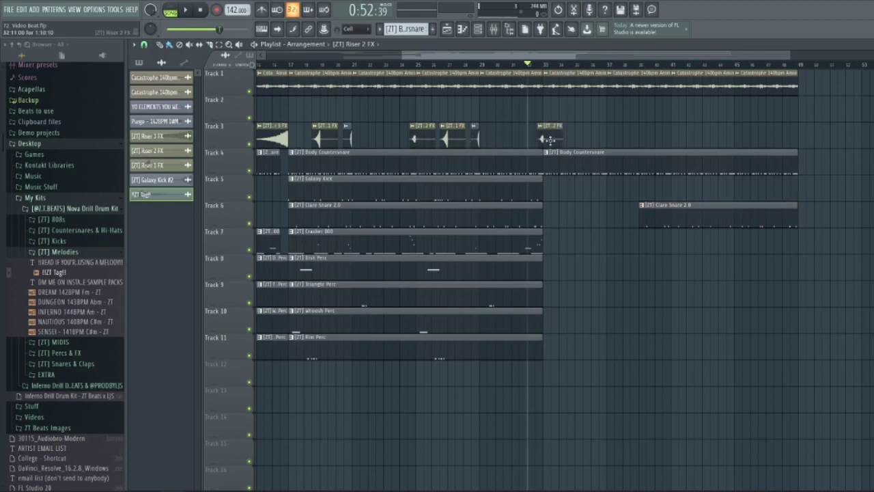
pyautogui.press('space')
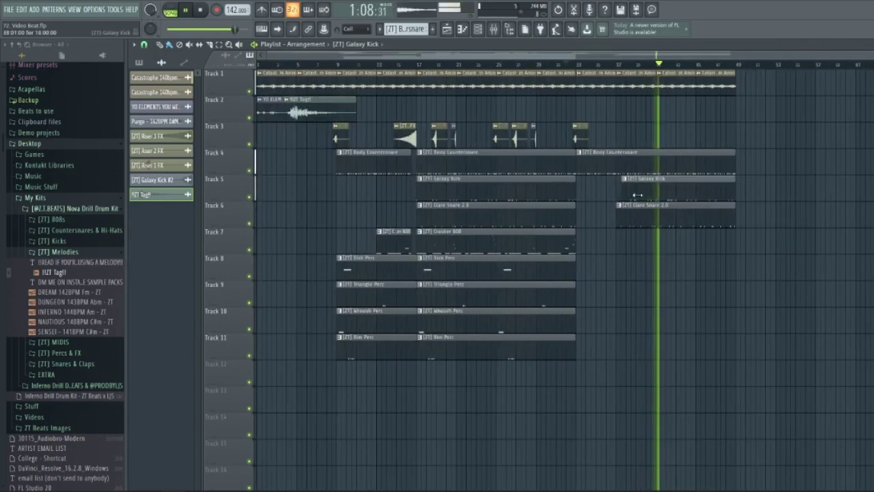
# Trim the bridge's Galaxy Kick pattern to start at bar 41, and duplicate the full bar 17–33 section to bar 49
pyautogui.moveTo(637, 196); pyautogui.dragTo(672, 197)
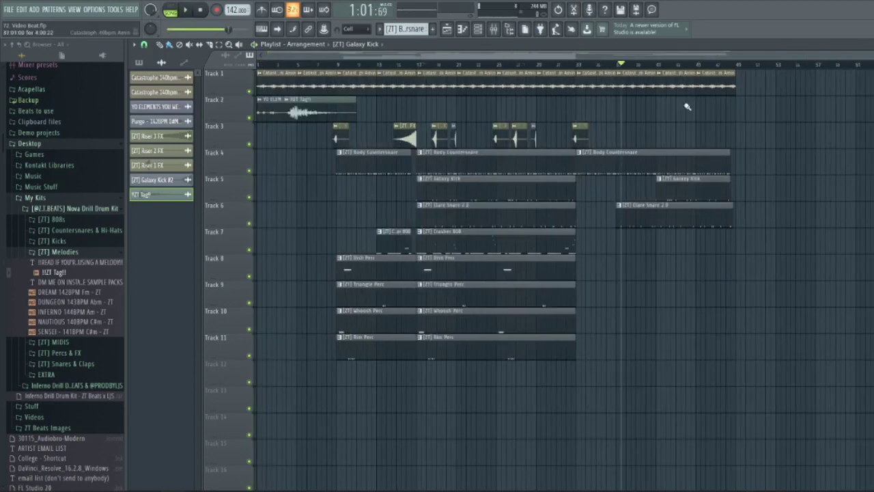
pyautogui.moveTo(737, 79); pyautogui.dragTo(605, 116)
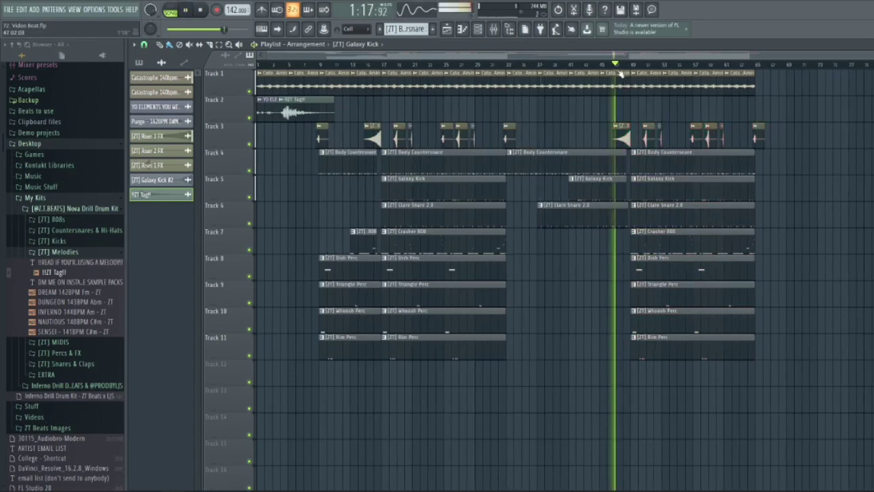
pyautogui.scroll(2, 645, 224)
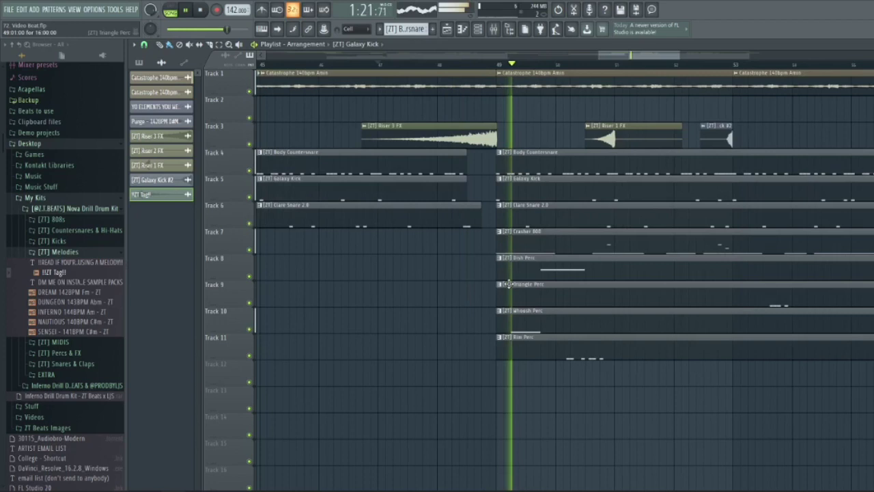
pyautogui.press('space')
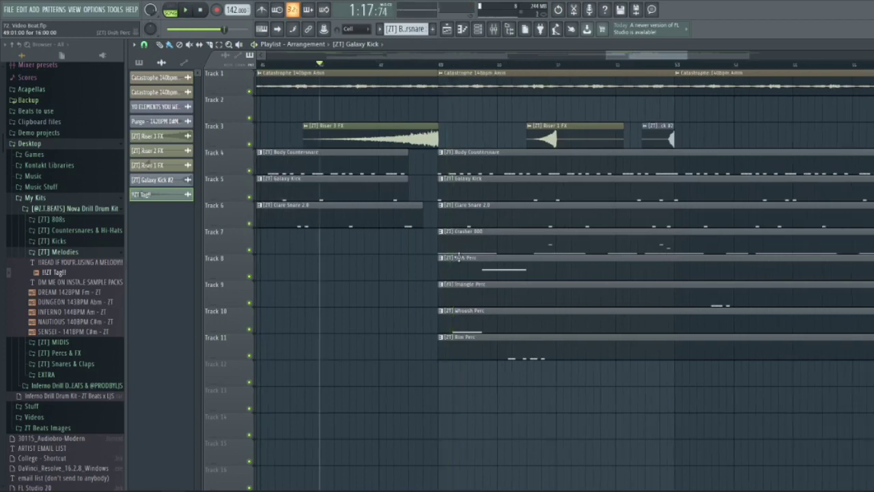
# Trim the start of the Body Countersnare pattern at bar 49 to about bar 49.5 and play the drop
pyautogui.scroll(1, 459, 258)
pyautogui.moveTo(436, 171); pyautogui.dragTo(468, 170)
pyautogui.press('space')
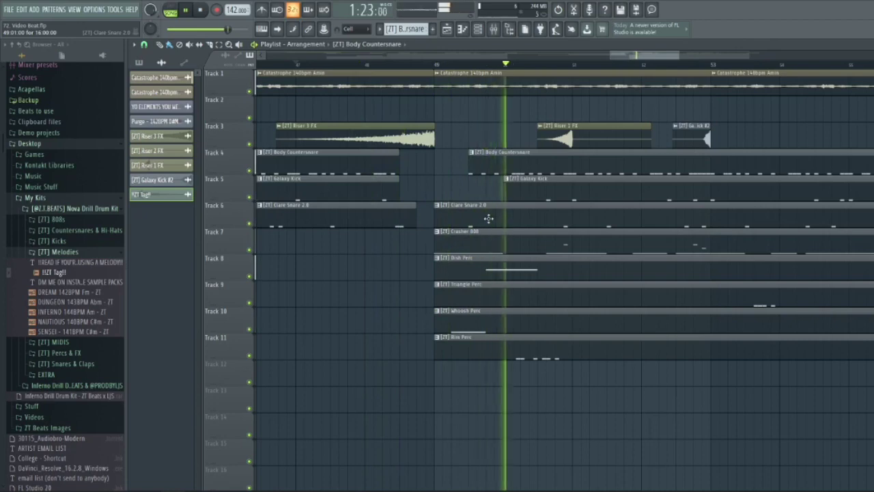
# Play the outro from bar 97 and check the closing tags on Track 2 from around bar 104
pyautogui.scroll(-2, 605, 244)
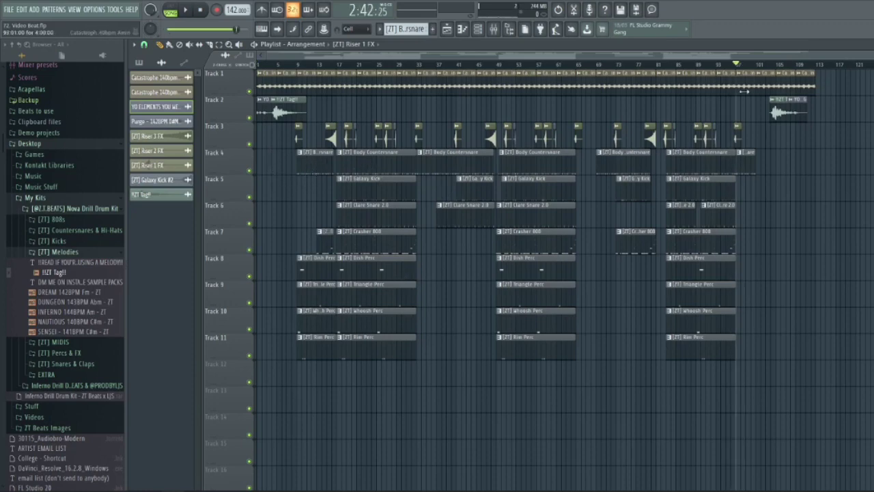
pyautogui.scroll(4, 653, 123)
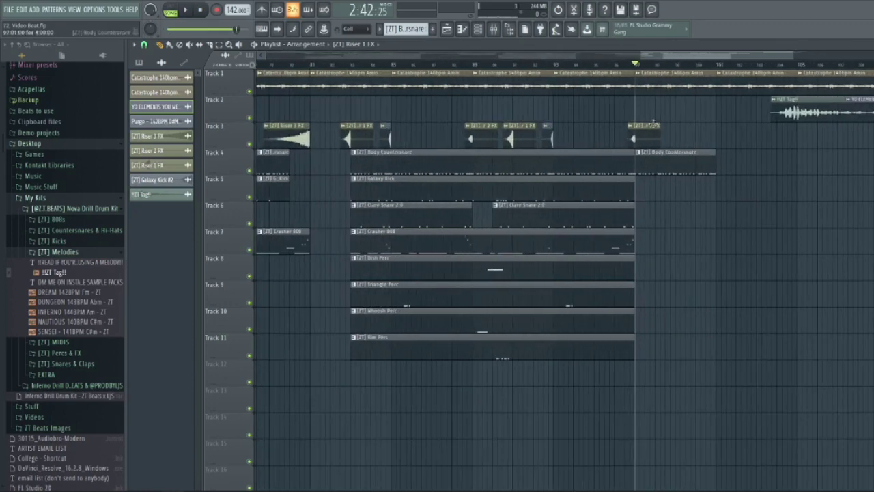
pyautogui.press('space')
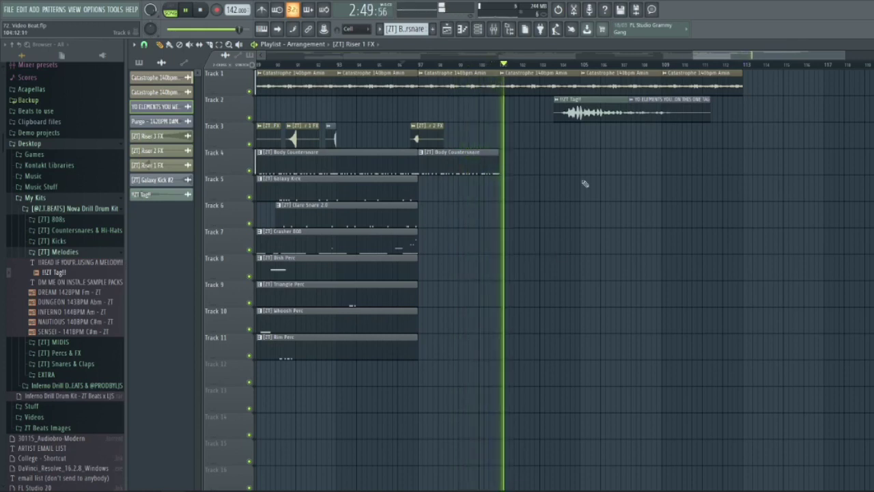
pyautogui.press('space')
pyautogui.click(571, 66)
pyautogui.press('space')
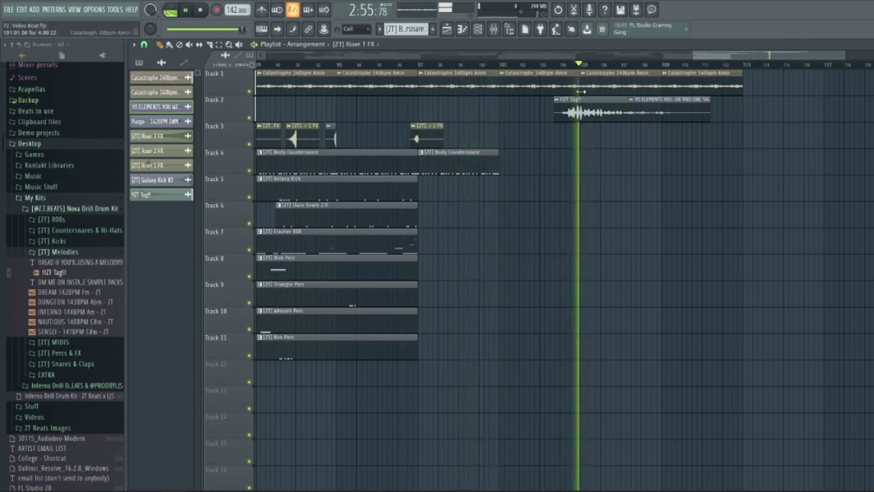
pyautogui.scroll(-5, 619, 204)
pyautogui.moveTo(518, 245); pyautogui.dragTo(645, 246)
pyautogui.press('space')
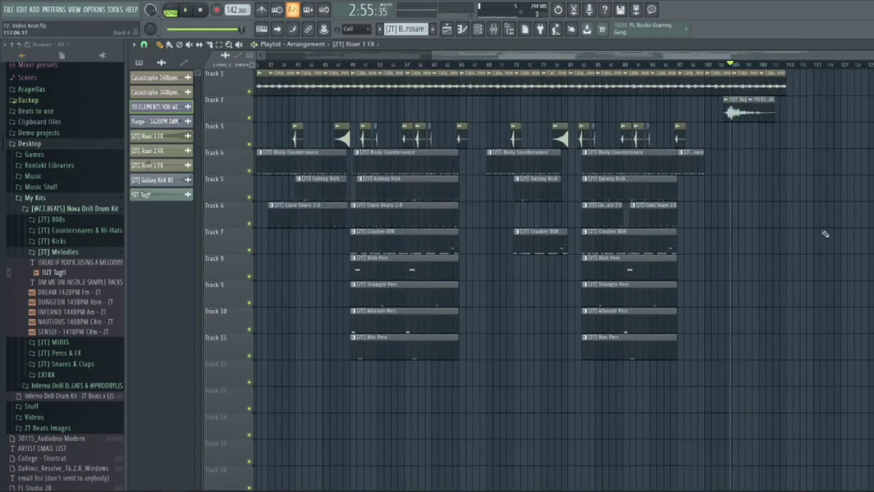
# Create an automation clip for the Master volume fader in the mixer and return to the playlist
pyautogui.click(497, 30)
pyautogui.rightClick(167, 280)
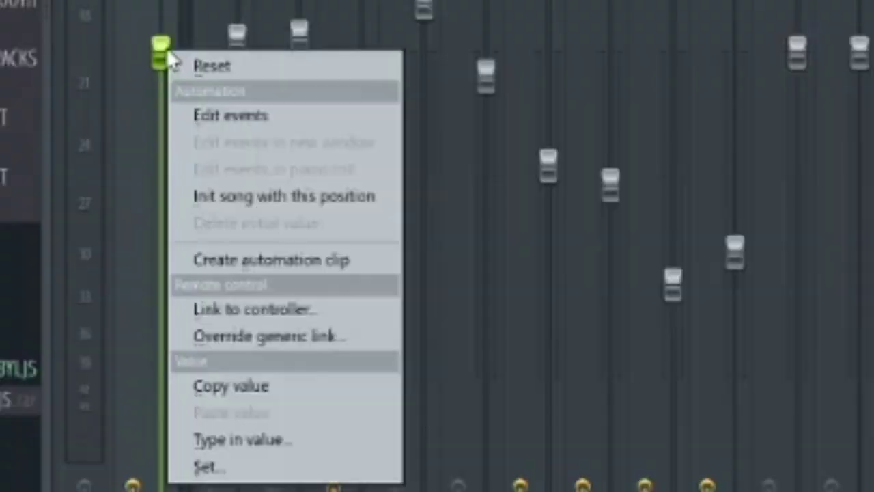
pyautogui.click(209, 349)
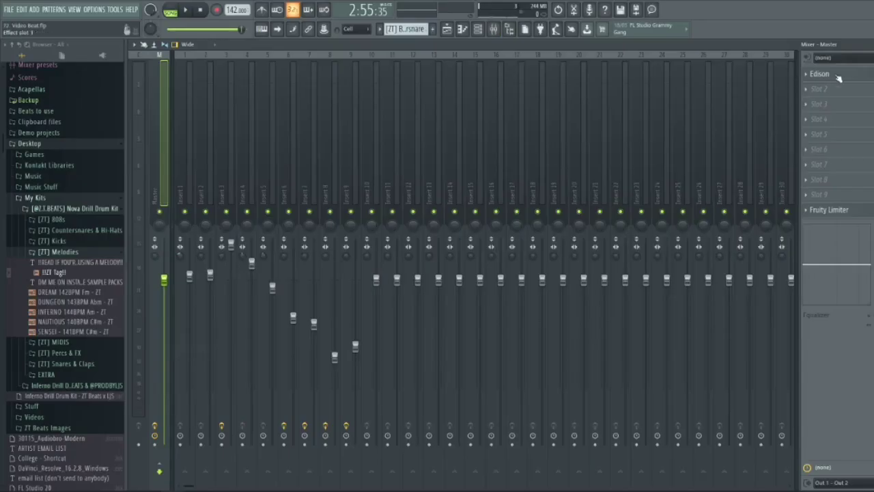
pyautogui.click(868, 44)
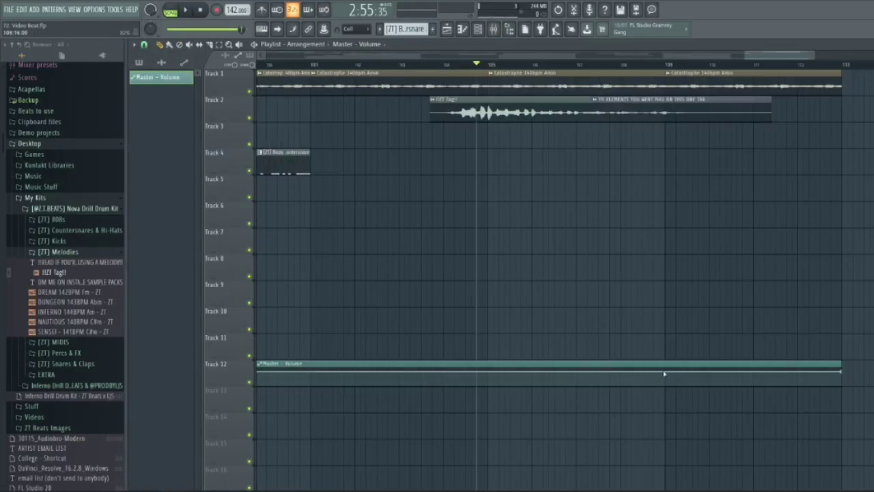
# Add a Master volume automation point at bar 109, lower the end point at bar 113 to fade out, and play the ending
pyautogui.rightClick(666, 372)
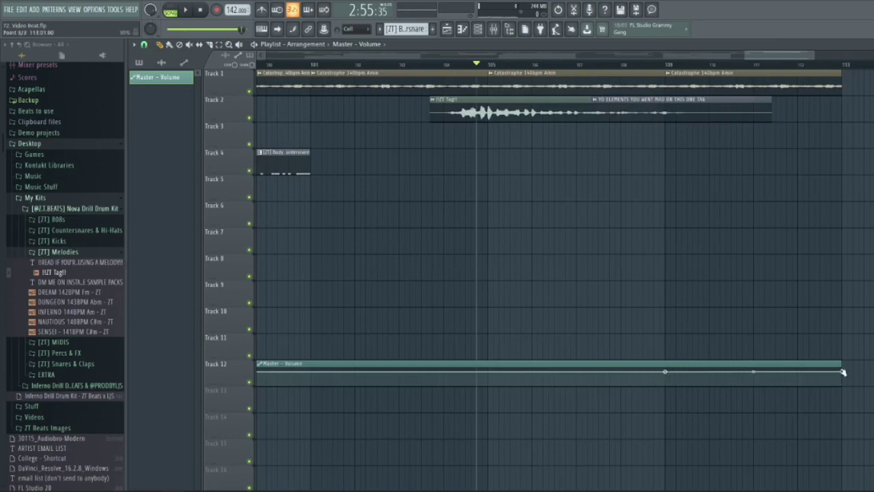
pyautogui.moveTo(844, 372); pyautogui.dragTo(753, 381)
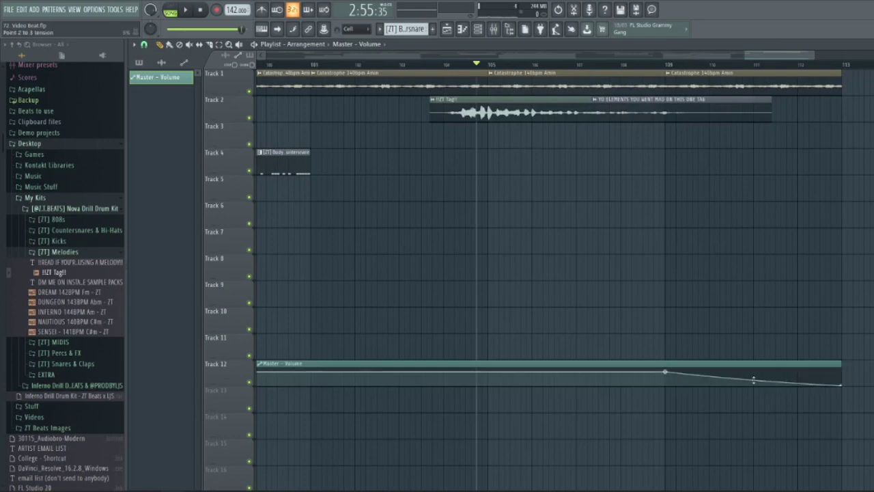
pyautogui.click(671, 64)
pyautogui.press('space')
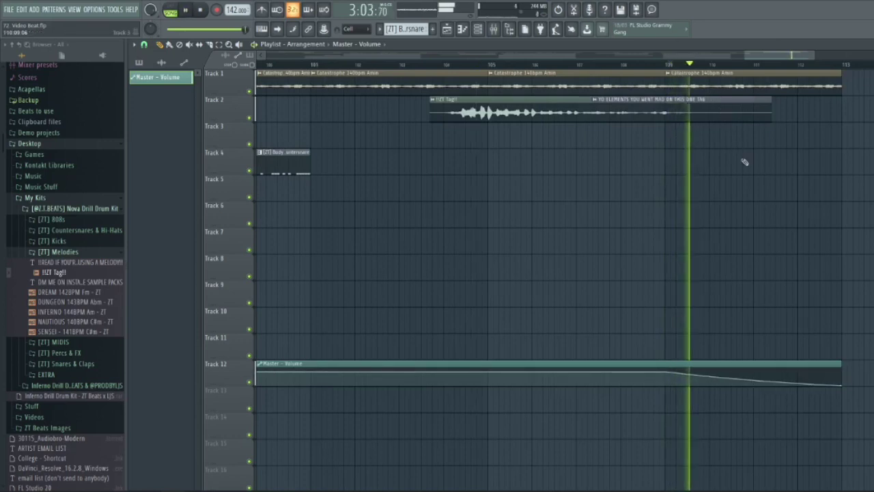
pyautogui.scroll(-4, 756, 276)
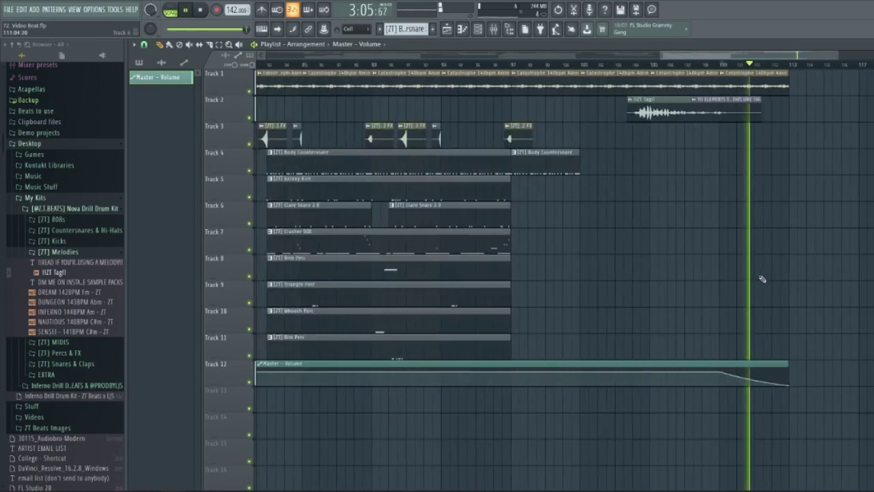
pyautogui.scroll(-3, 763, 279)
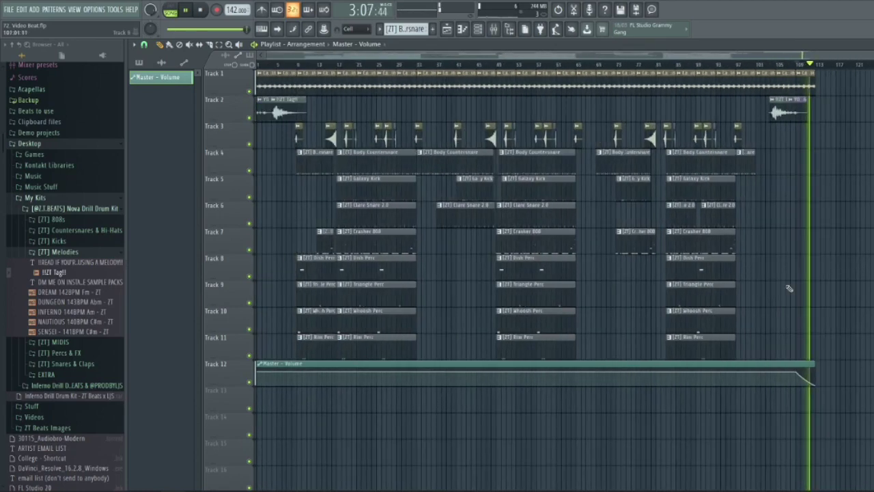
pyautogui.press('space')
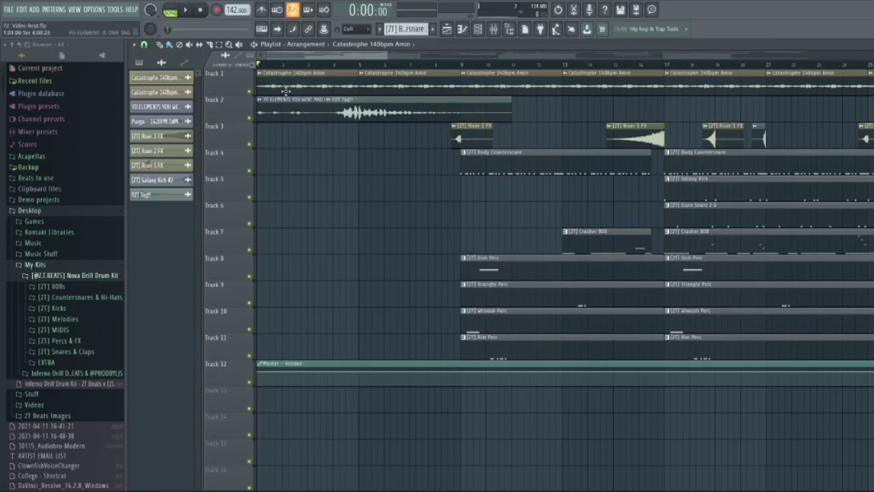
pyautogui.rightClick(236, 12)
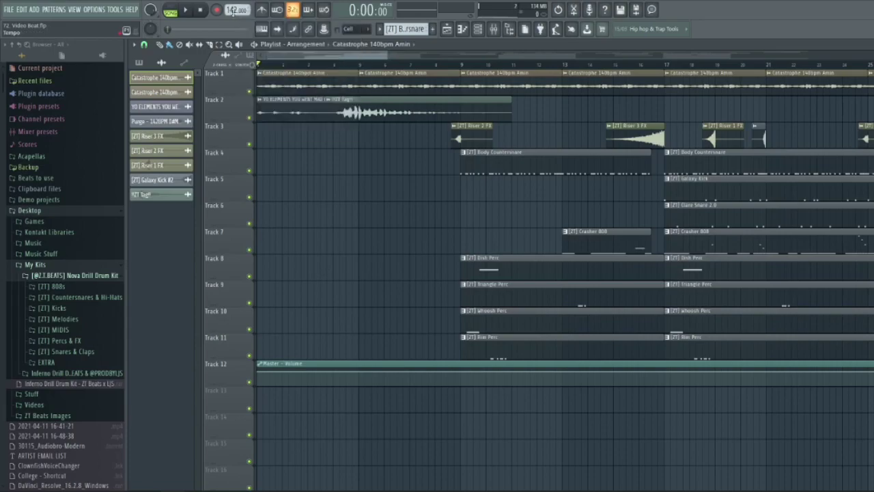
# Set the project tempo to 142 BPM by entering an exact value
pyautogui.rightClick(236, 13)
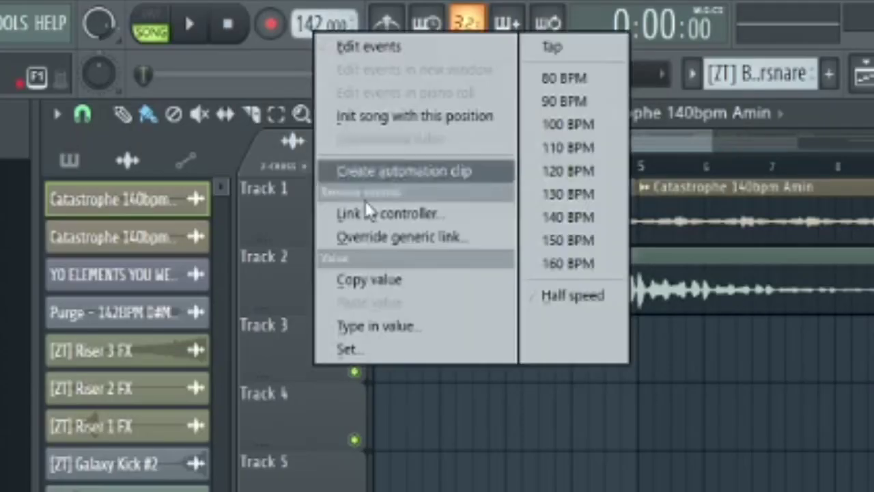
pyautogui.click(377, 326)
pyautogui.write('142')
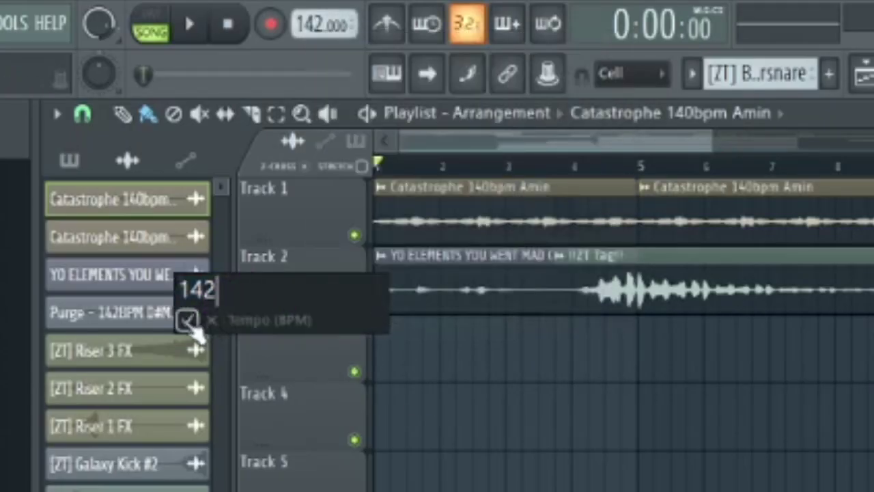
pyautogui.click(187, 320)
# Move the first Catastrophe 140bpm Amin clip from Track 1 down to Track 4, keeping its start at bar 1
pyautogui.scroll(3, 348, 156)
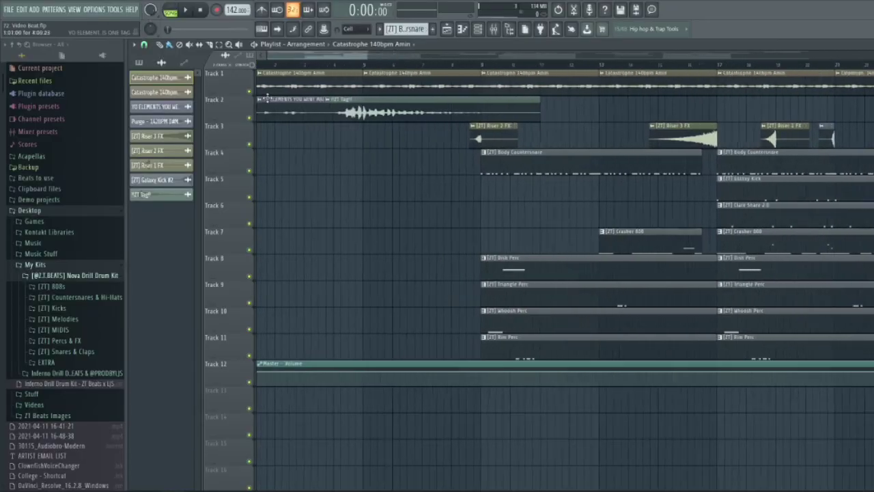
pyautogui.hscroll(-1, 308, 113)
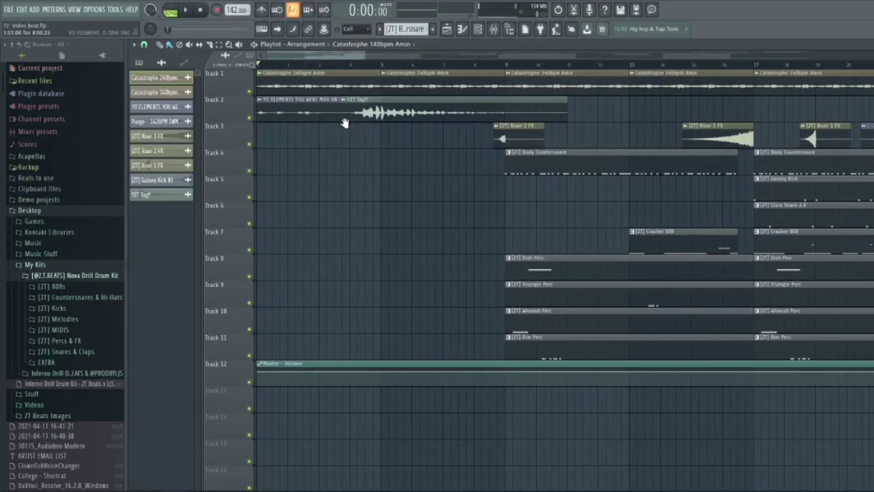
pyautogui.moveTo(263, 91); pyautogui.dragTo(261, 180)
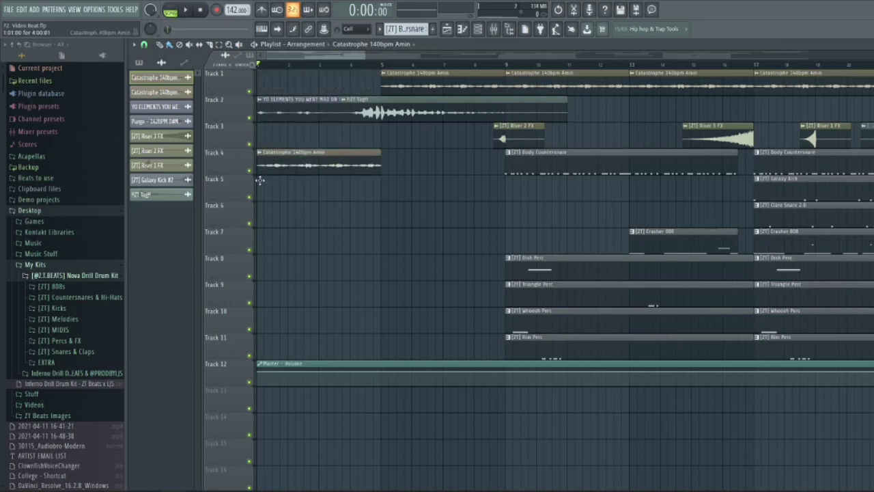
# Set the playlist snap to (none) and trim the end of the Catastrophe clip on Track 4 back to the bar 5 line
pyautogui.scroll(8, 372, 170)
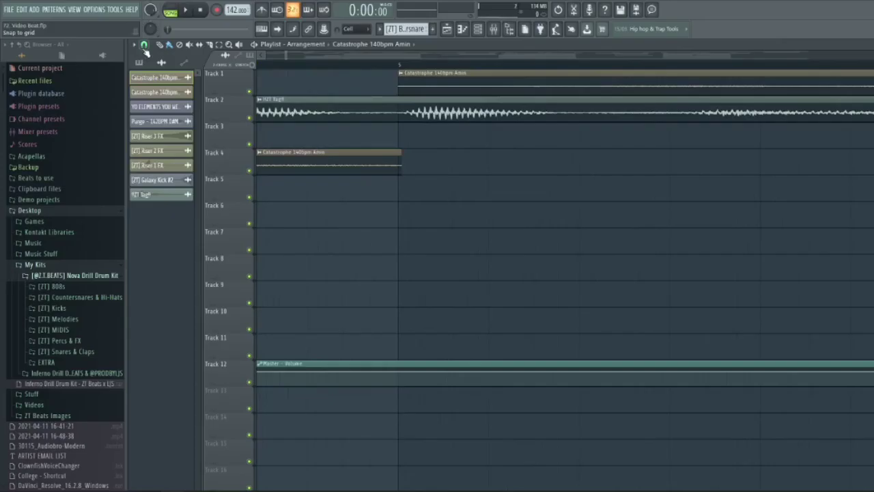
pyautogui.click(144, 45)
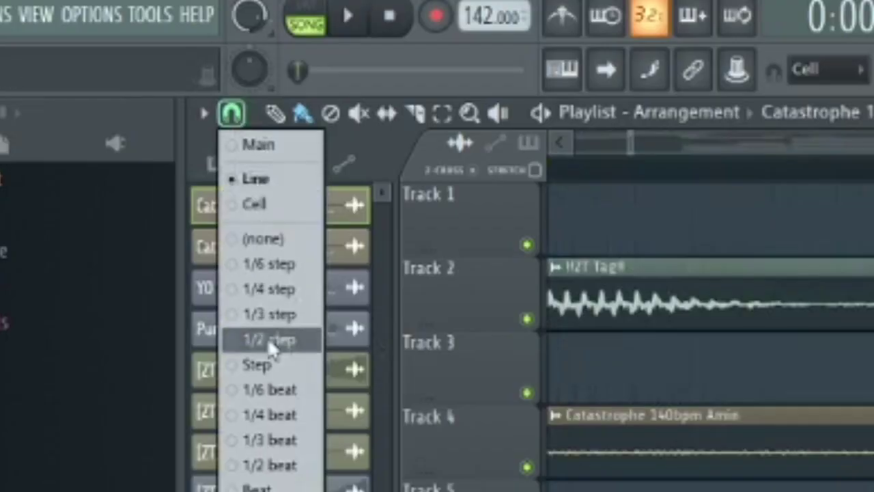
pyautogui.click(261, 239)
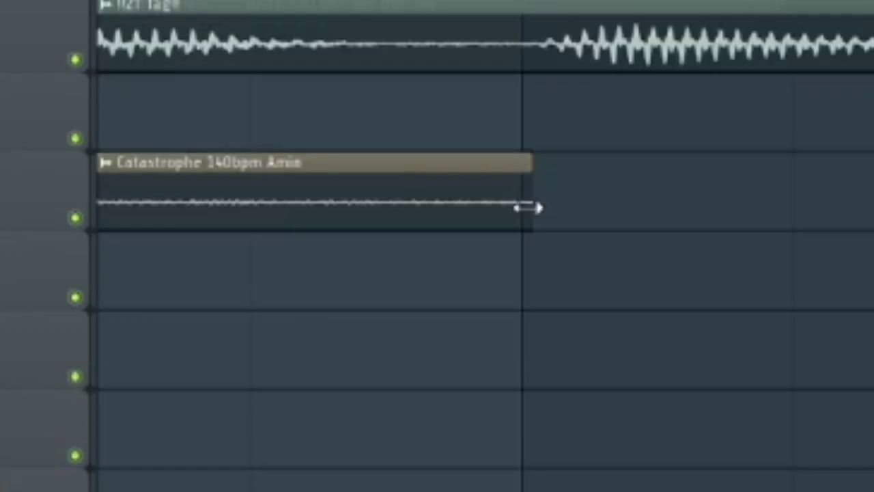
pyautogui.moveTo(400, 167); pyautogui.dragTo(398, 167)
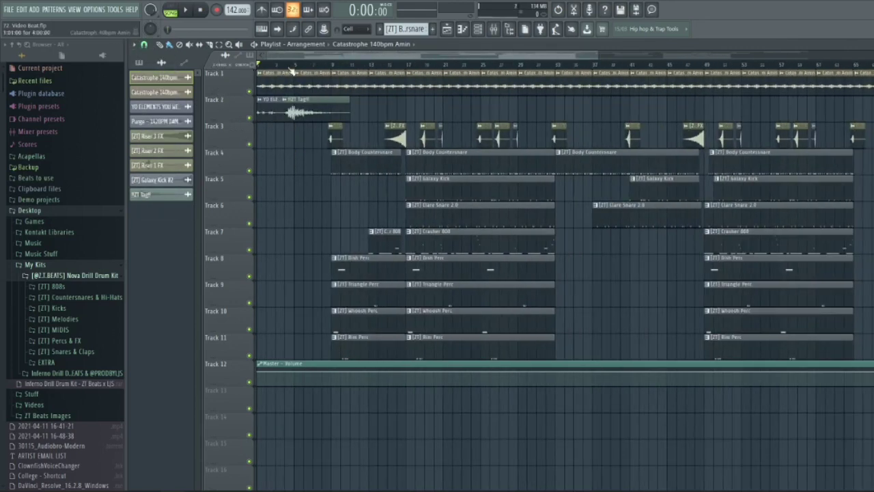
# Move the song position to about bar 12 and review the Nova Drill Drum Kit's Melodies, 808s and Countersnares & Hi-Hats folders
pyautogui.click(360, 64)
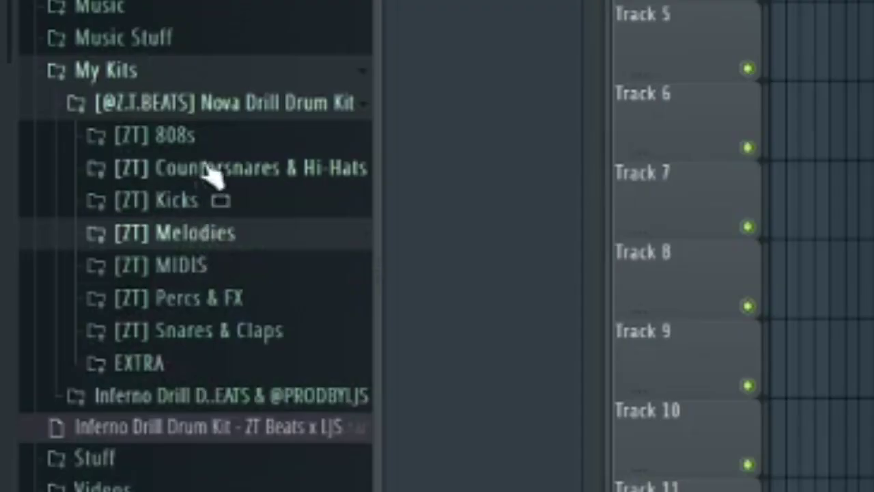
pyautogui.click(64, 219)
pyautogui.click(193, 136)
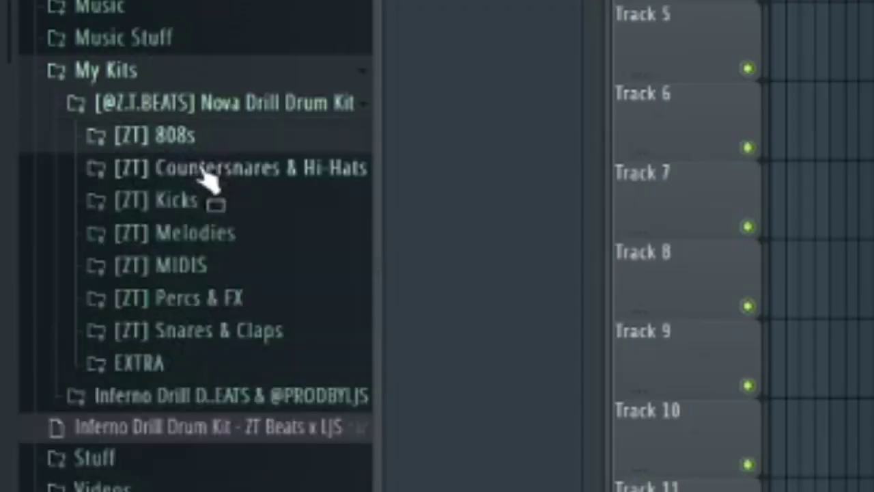
pyautogui.click(198, 168)
pyautogui.click(199, 169)
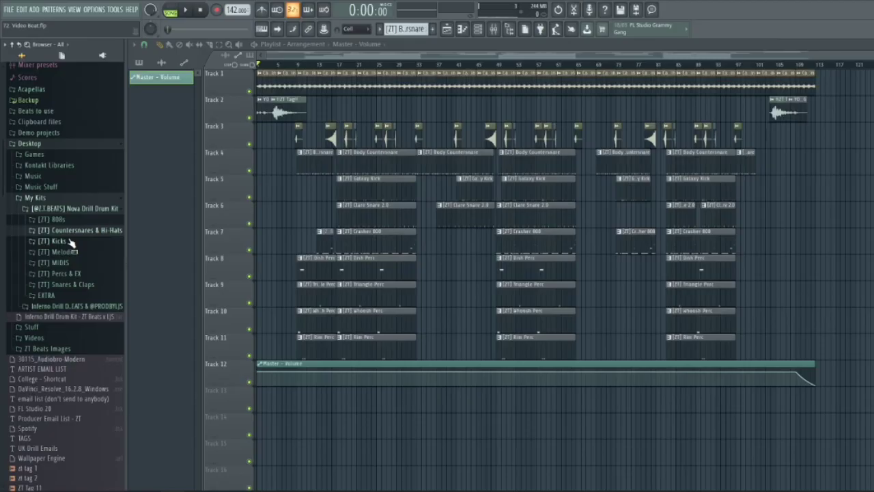